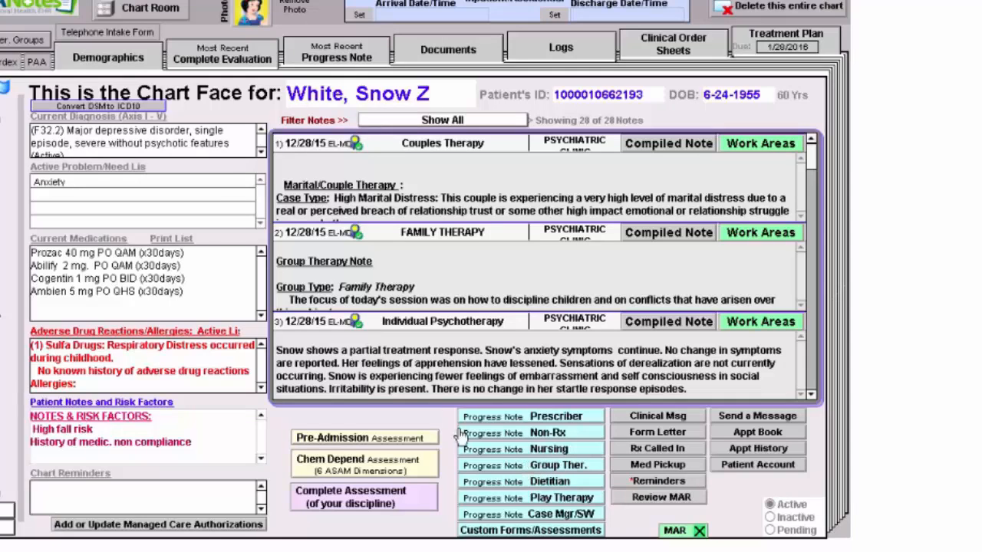
Step: Open the therapy groups list from the chart room and check the Relapse Group's name and site entry
click(153, 14)
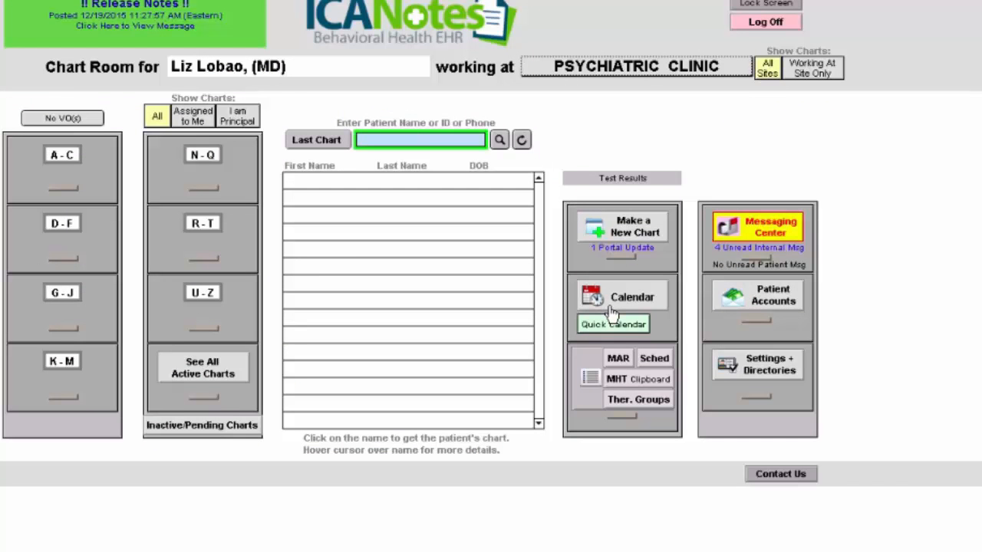
click(648, 407)
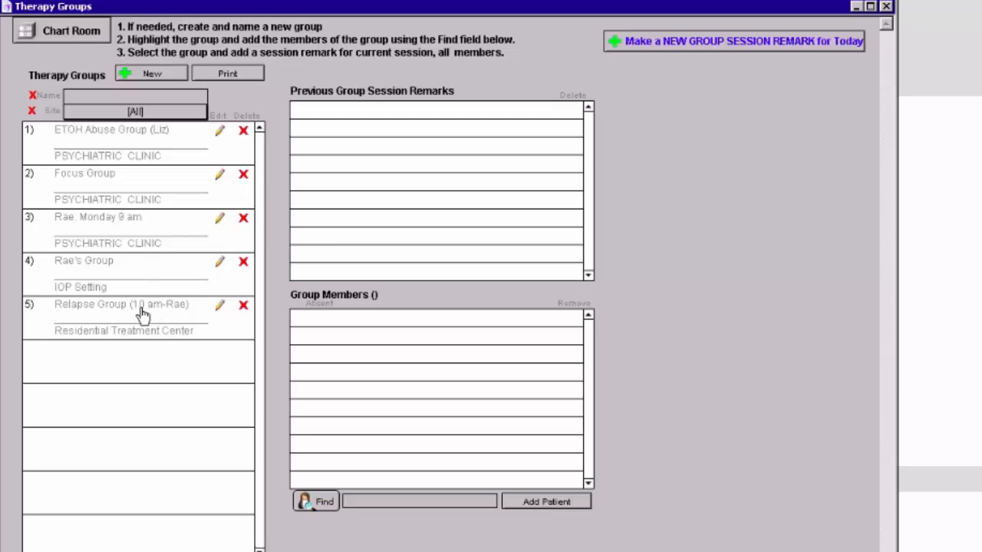
click(220, 306)
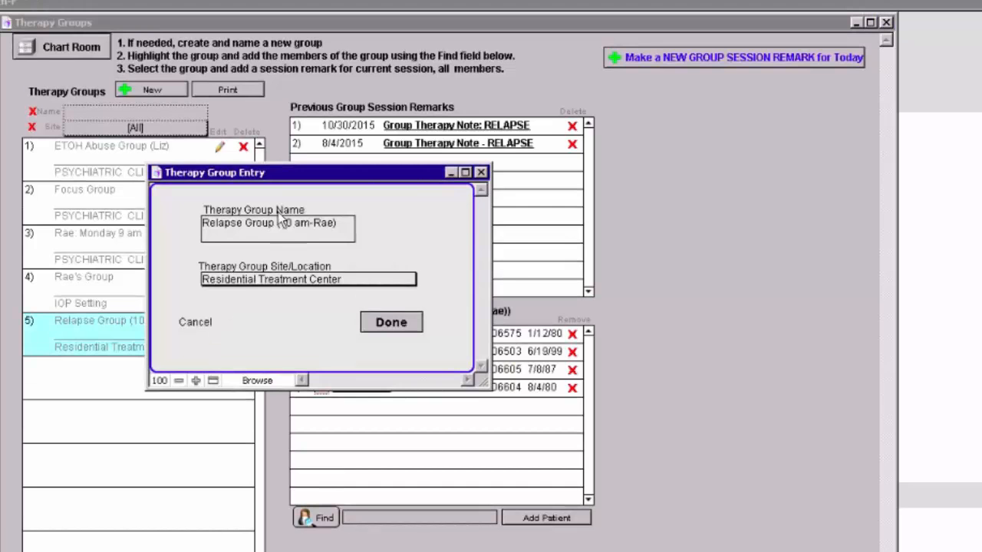
click(389, 322)
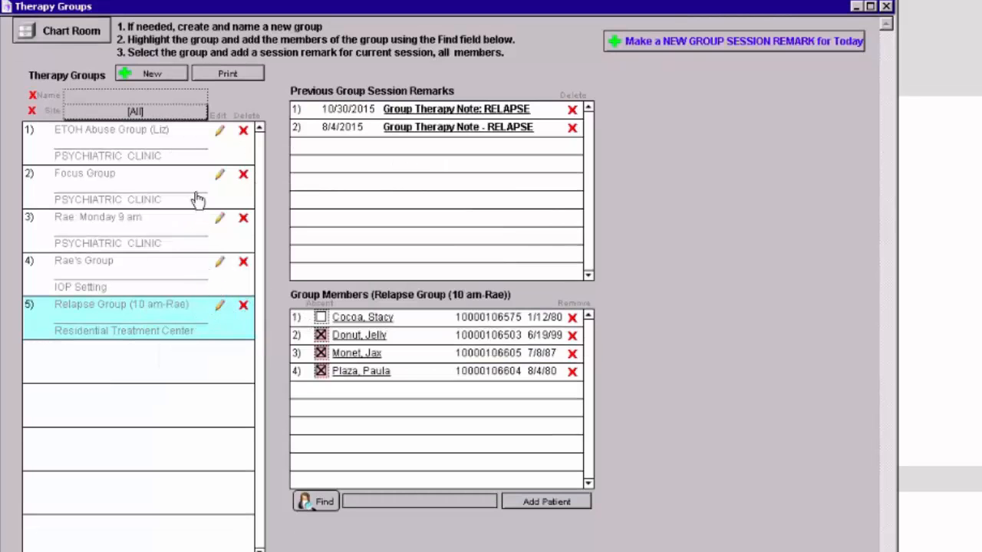
Step: Delete the ETOH Abuse Group together with its sessions from the therapy groups
click(243, 132)
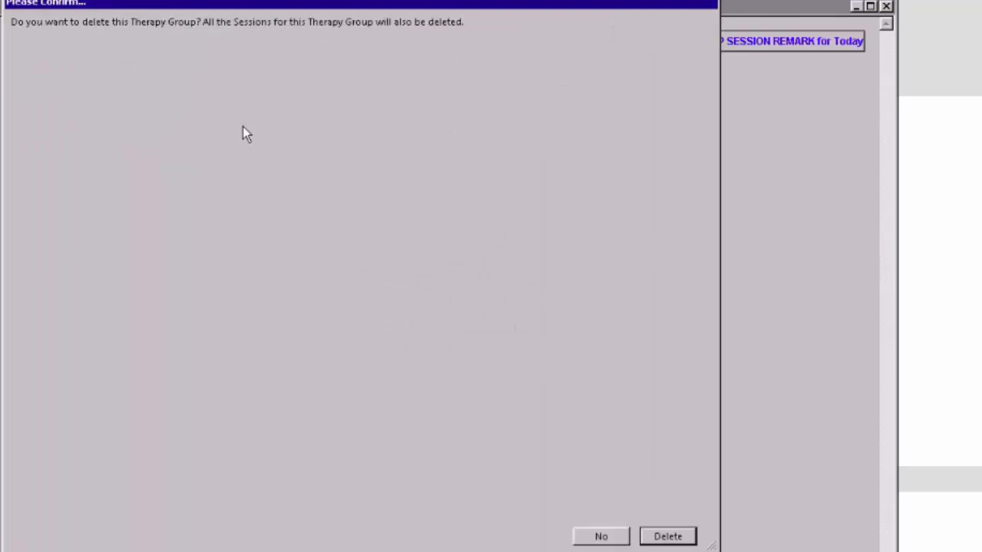
click(667, 537)
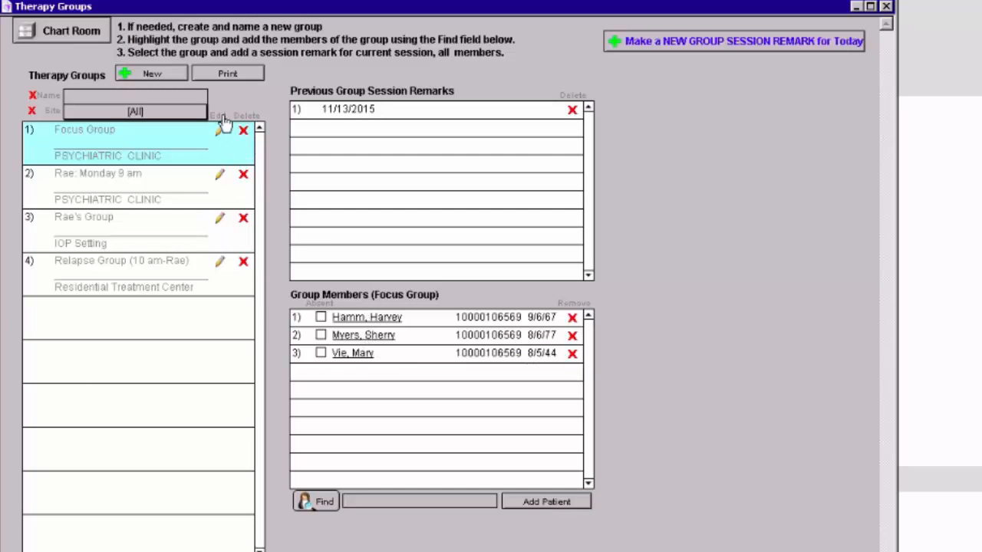
Step: Create a therapy group named Focus Group 2, with the leader's first name in parentheses, at the PSYCHIATRIC CLINIC site
click(153, 80)
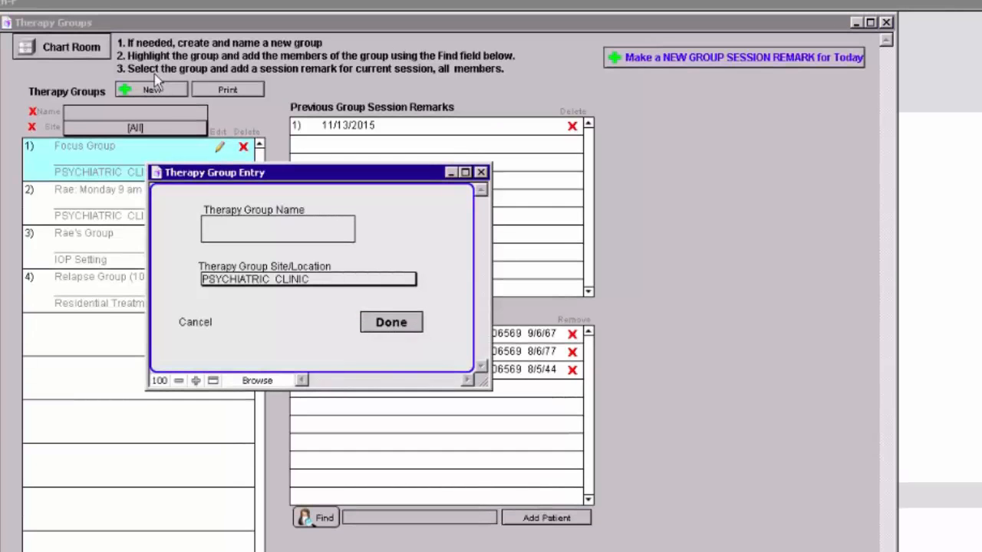
click(207, 227)
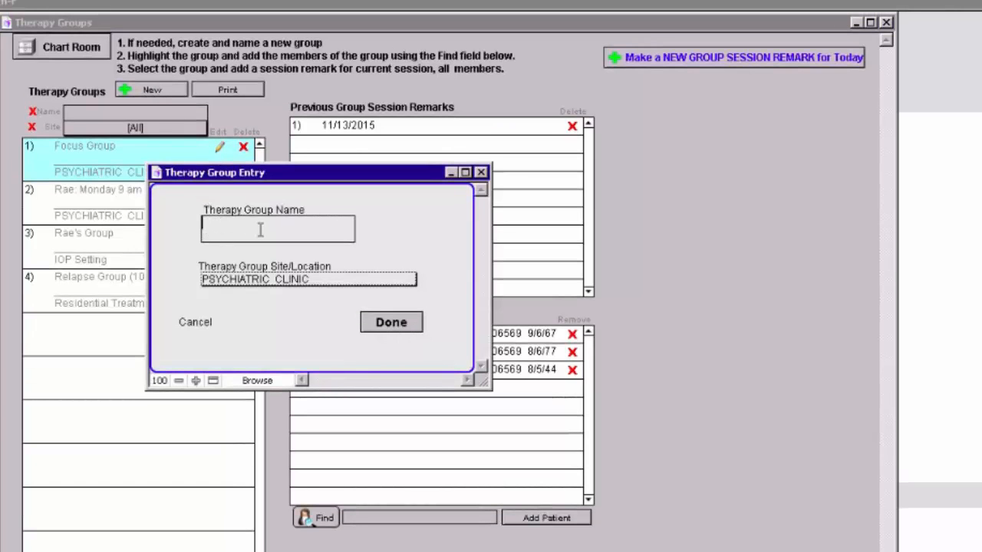
text(Focus Group 2 (Liz)
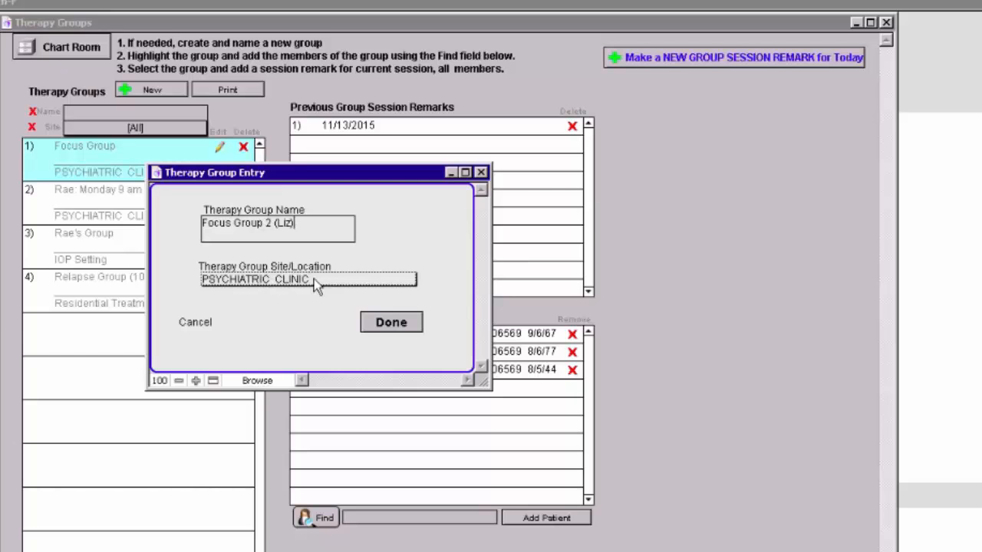
click(390, 323)
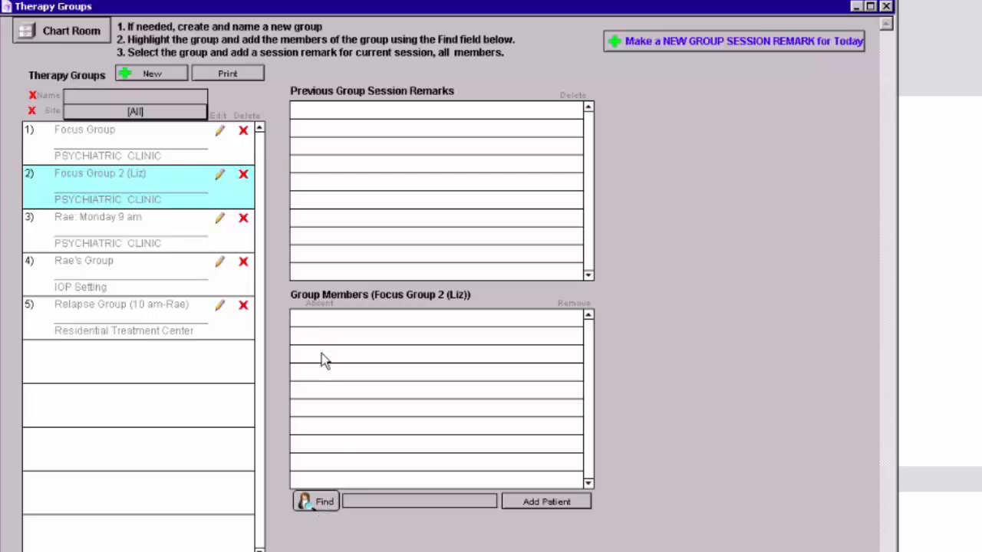
Step: Find a patient by first name and last initial, and add the active match to Focus Group 2
click(324, 503)
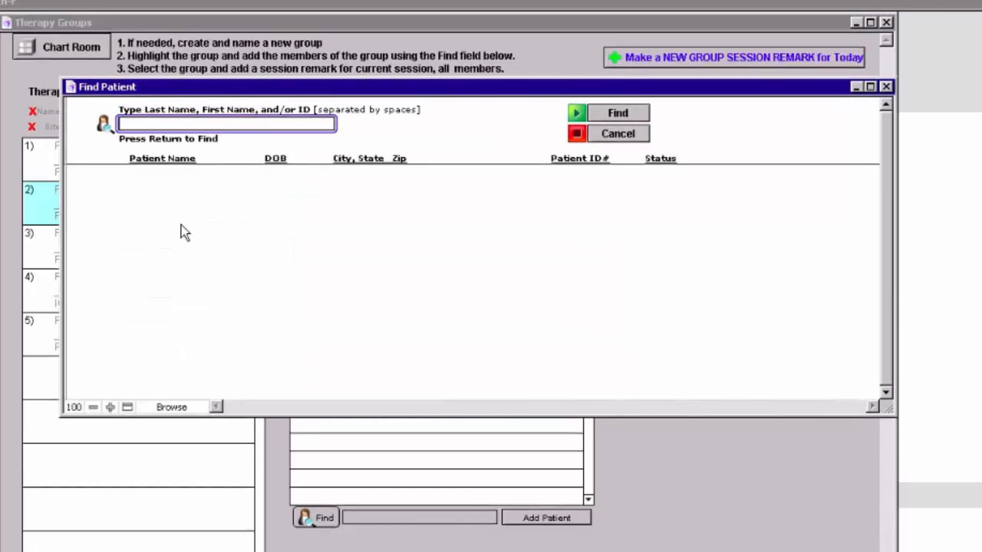
text(Elizabeth t)
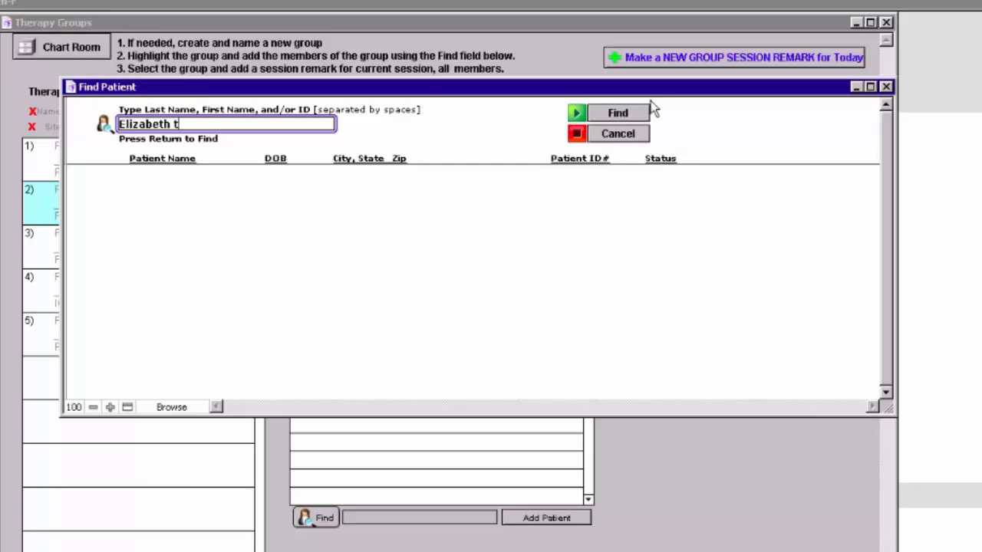
click(632, 116)
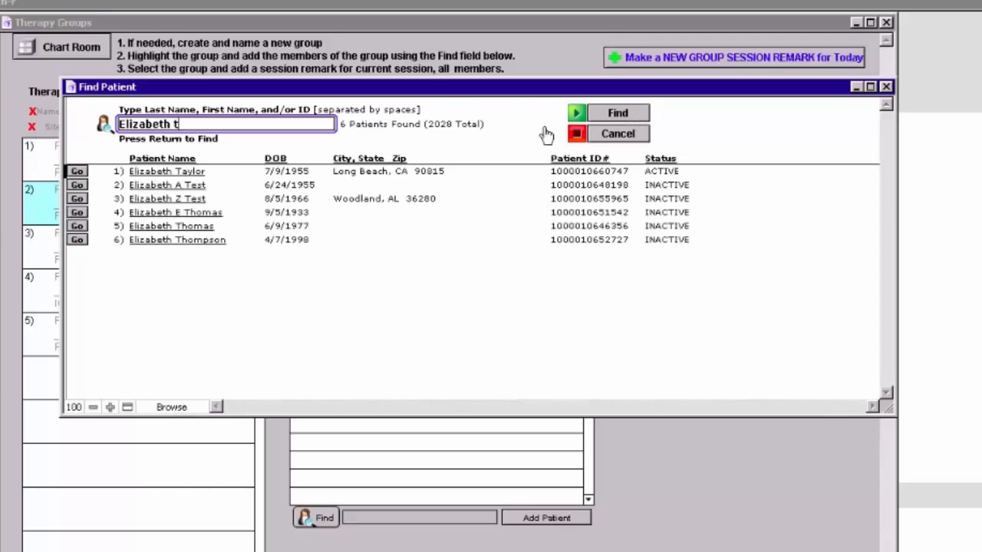
click(145, 172)
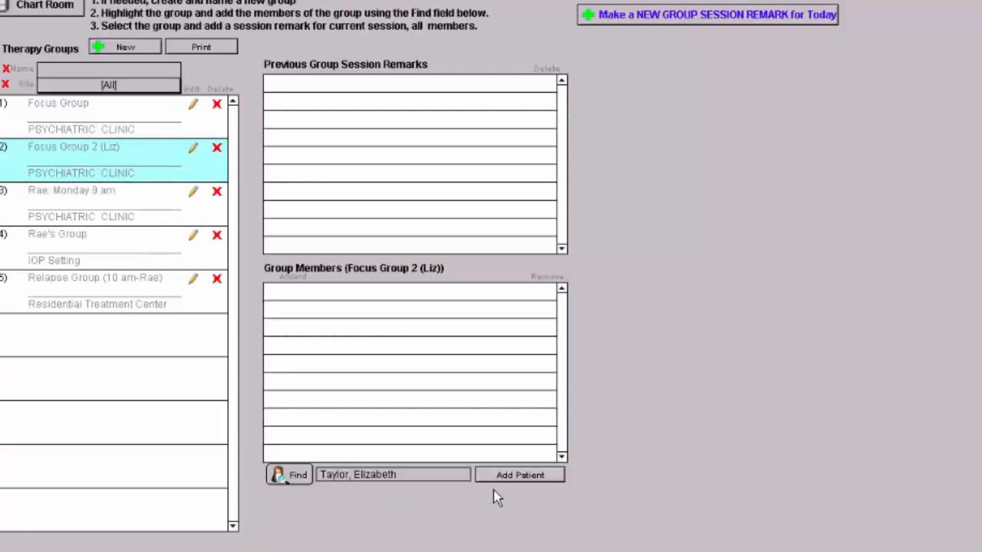
click(522, 477)
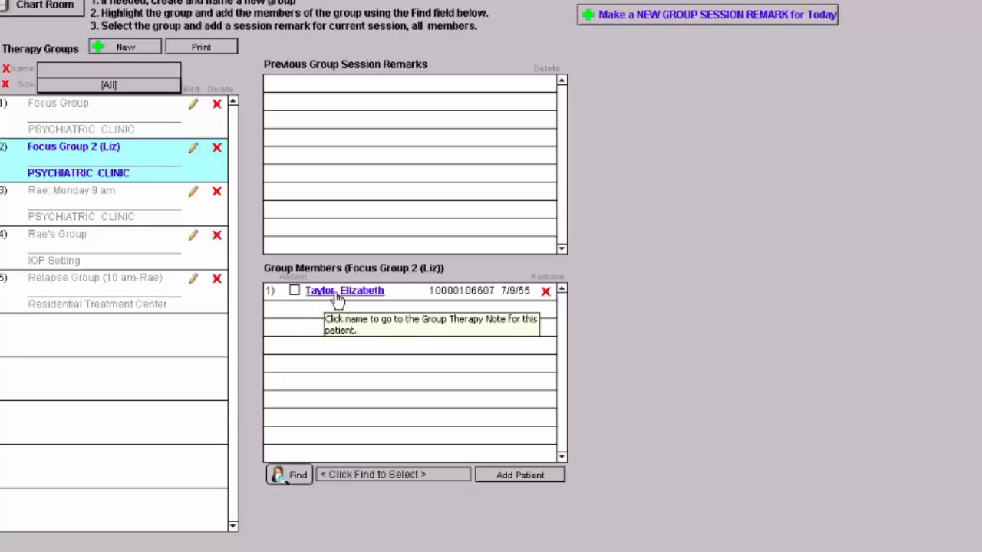
Step: Find a second patient by first name and last initial, and add them as a member of Focus Group 2
click(293, 479)
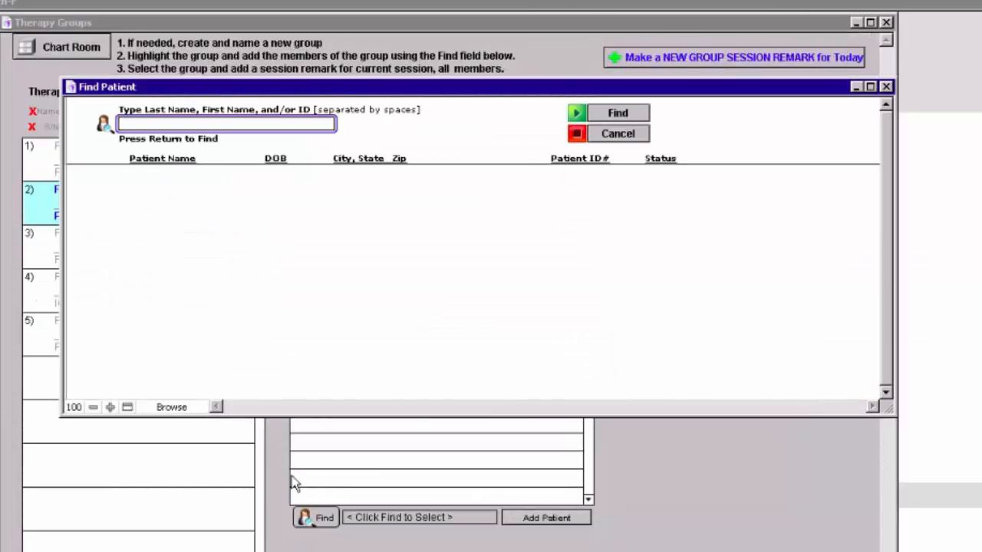
text(Sherrr)
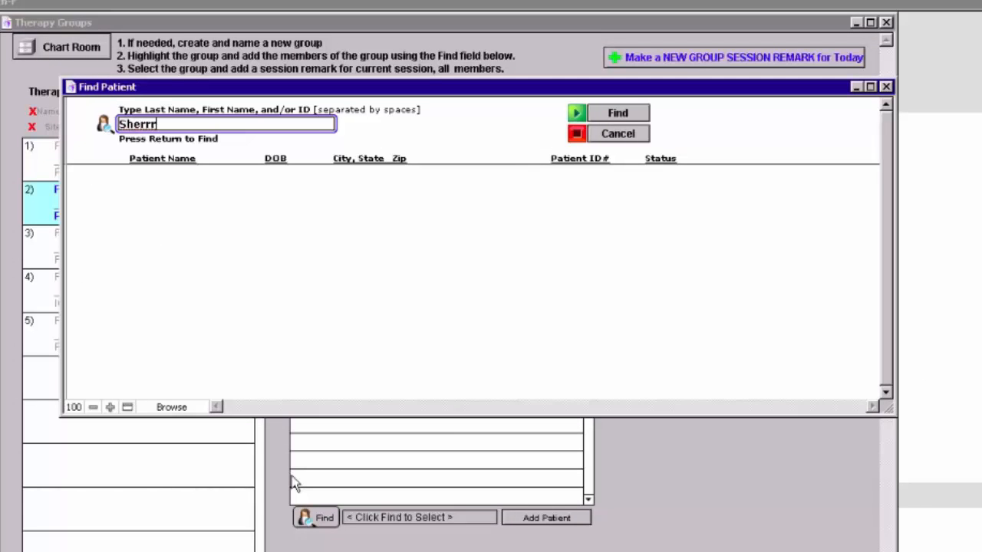
key(BackSpace)
text(y M)
click(617, 115)
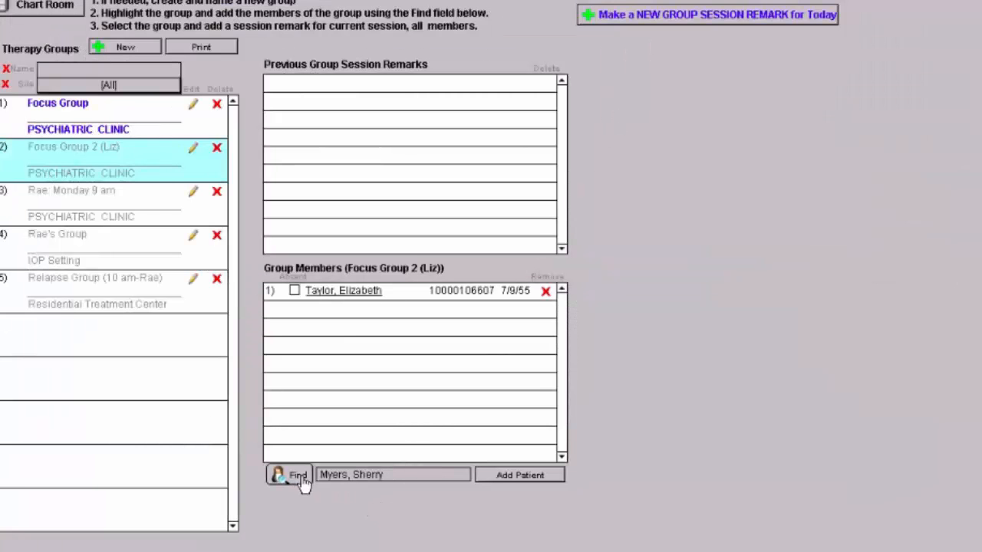
click(504, 478)
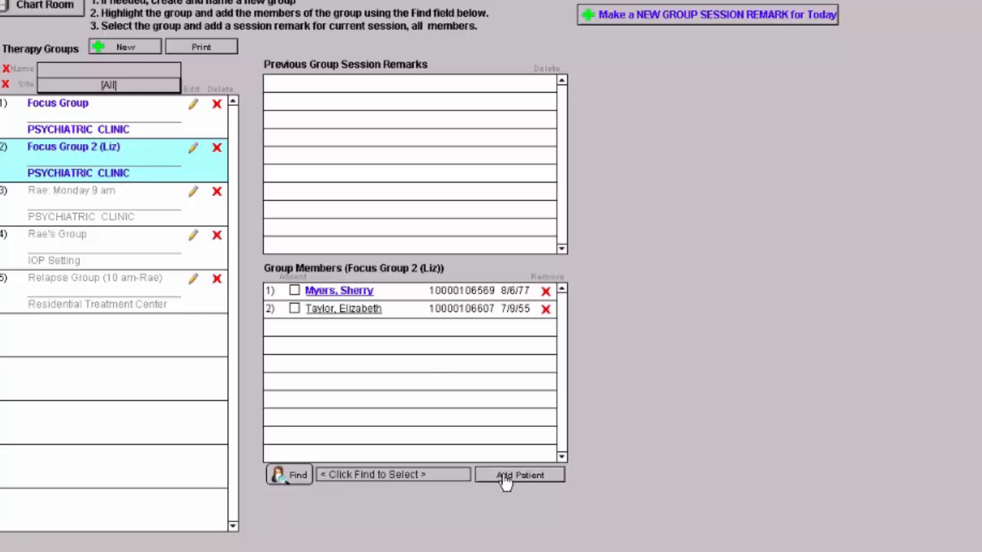
Step: Find a third patient by first name only and add them to the Focus Group 2 members
click(296, 475)
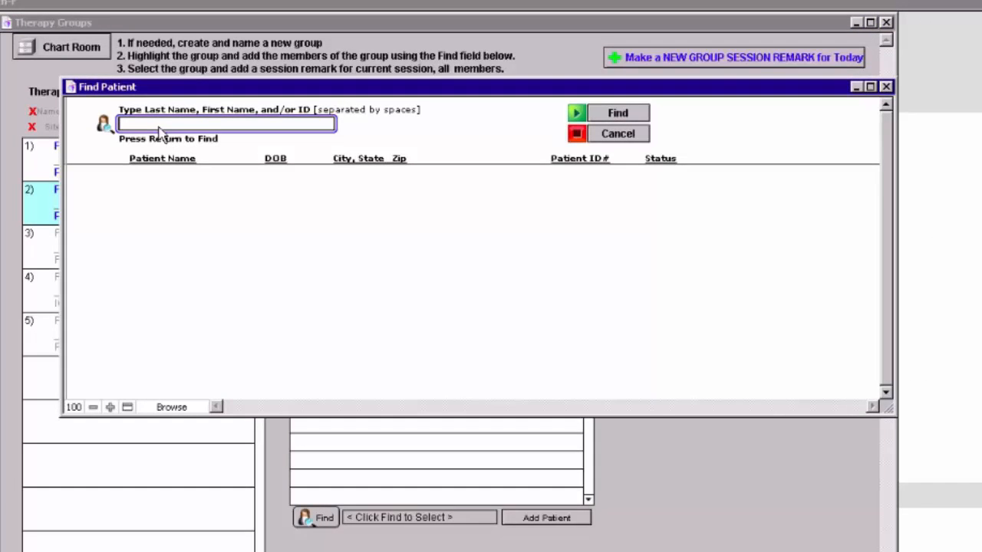
text(Harvey H)
click(620, 115)
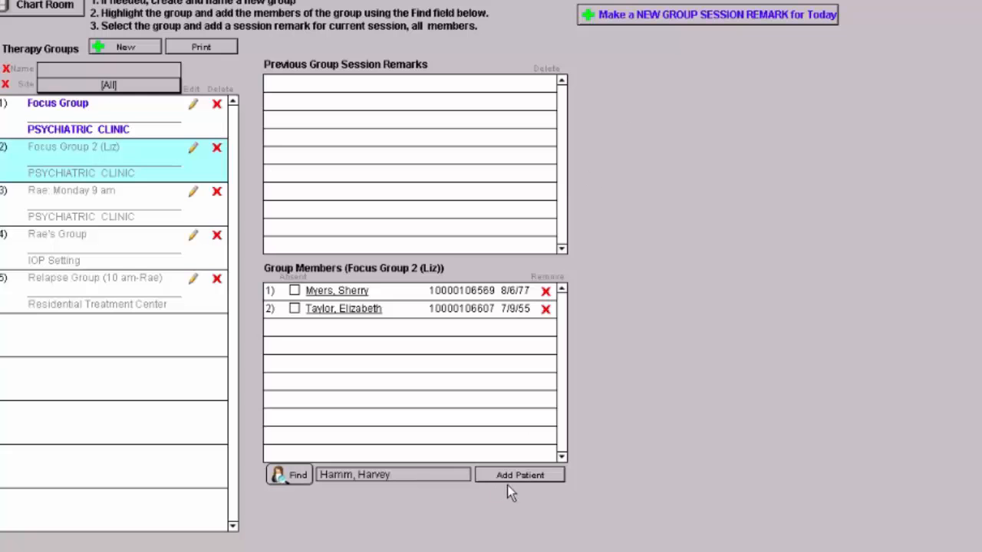
click(517, 476)
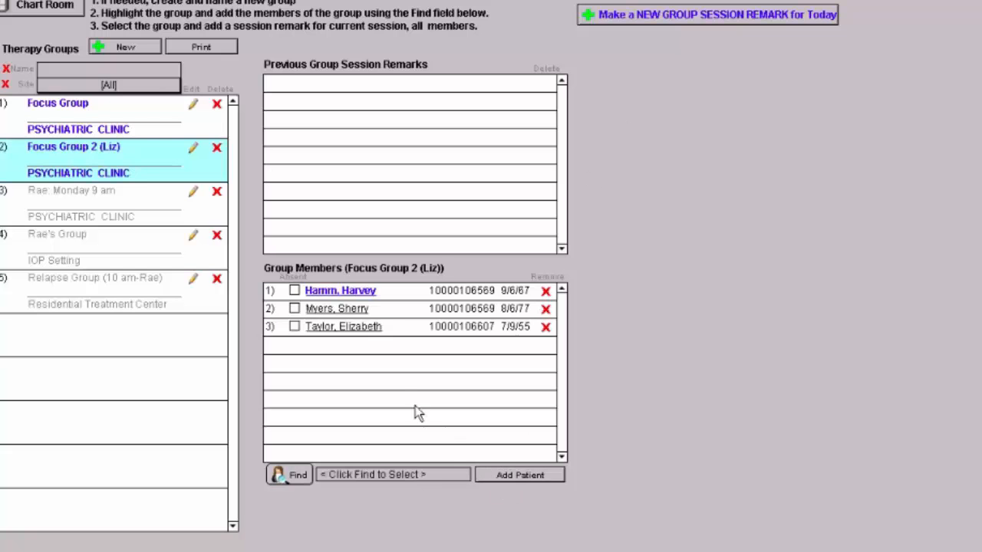
Step: Find a fourth patient by first name and last initial, choose the first match, and add them to Focus Group 2
click(294, 475)
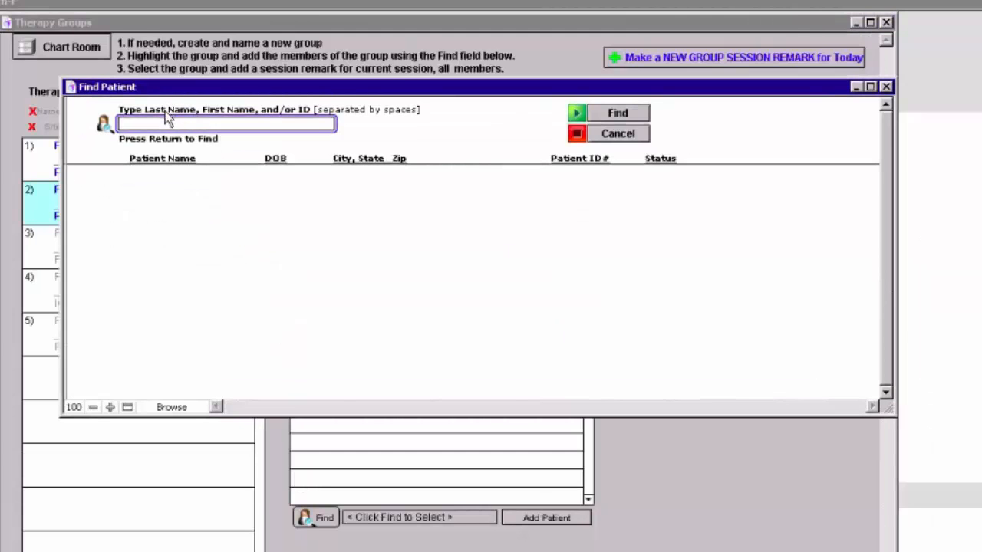
text(Rachana L)
click(619, 114)
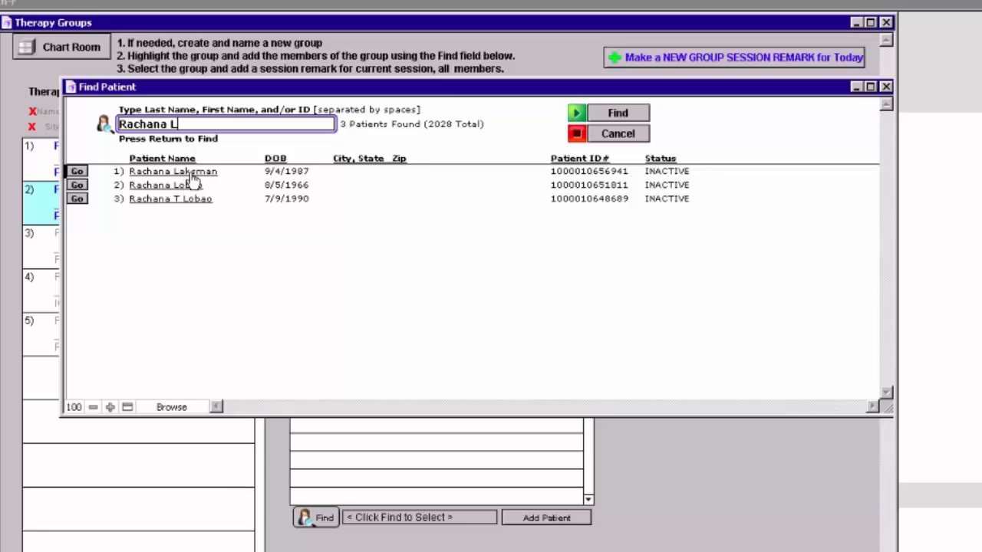
click(190, 172)
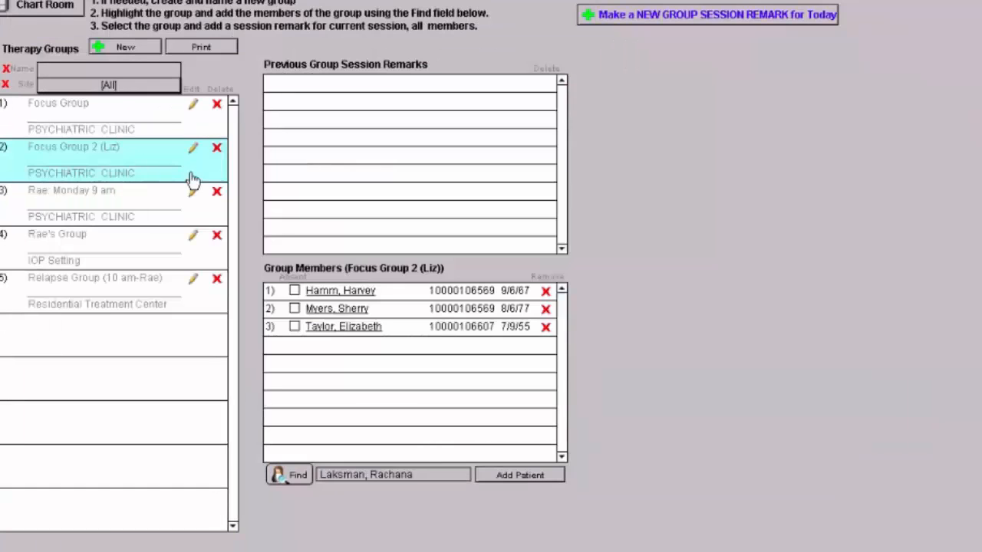
click(533, 478)
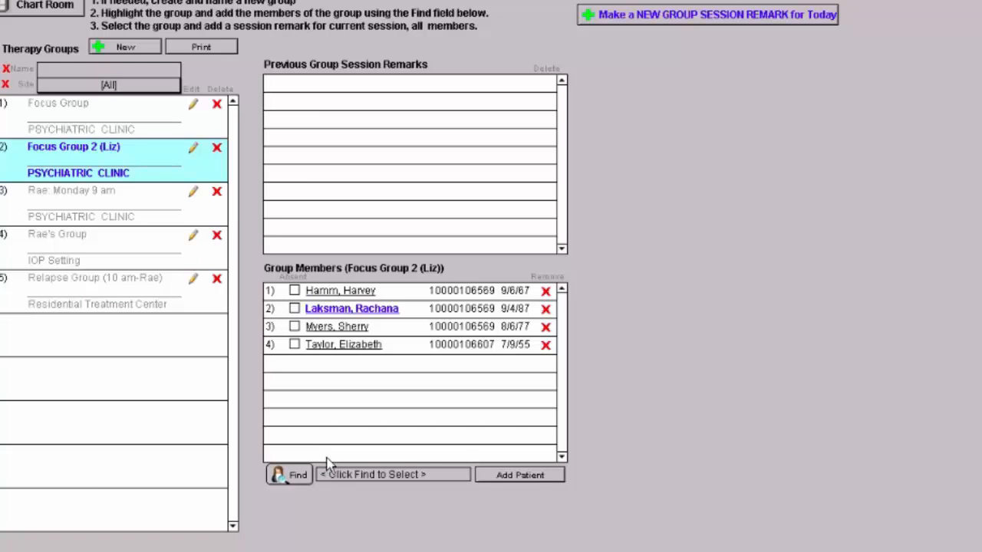
Step: Start a new group session remark for today with group type Focus Group and the Compromising topic
click(698, 20)
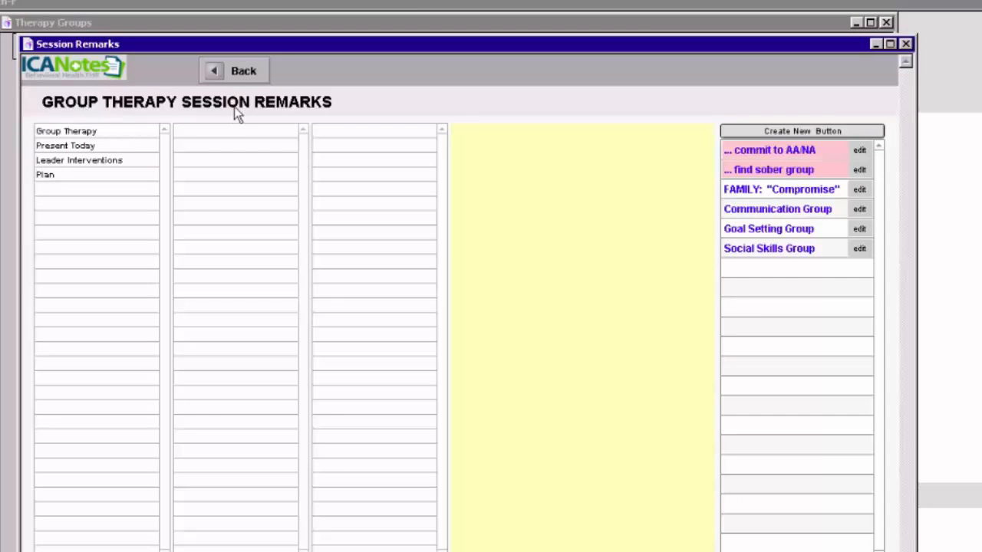
click(64, 135)
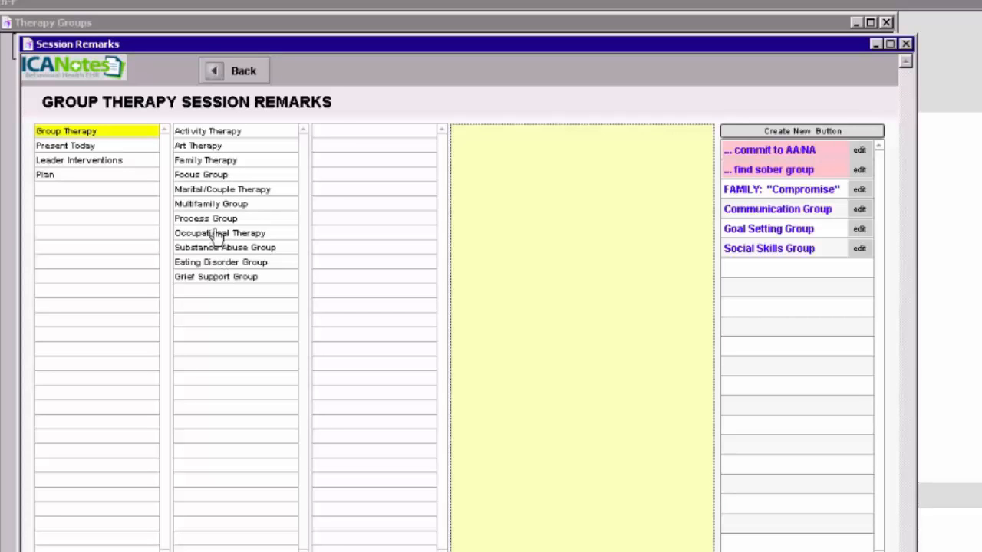
click(221, 178)
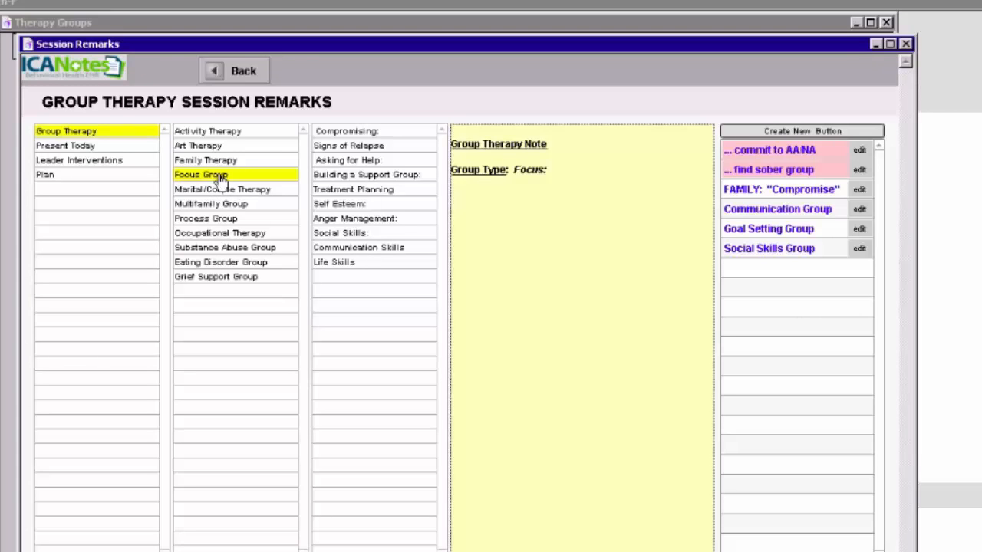
click(347, 134)
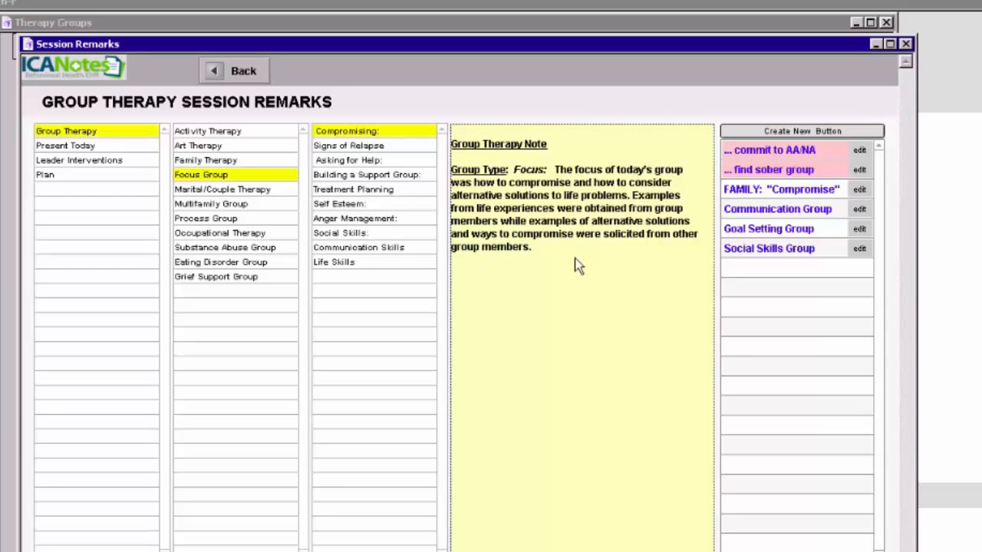
Step: Add an attendance statement to the session remark for a group with Ten Members present today
click(74, 148)
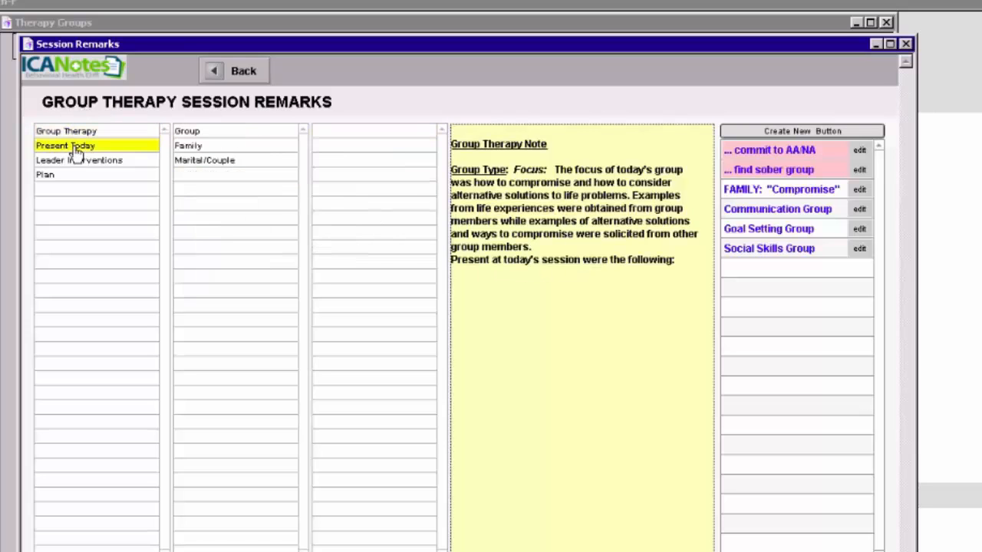
click(192, 133)
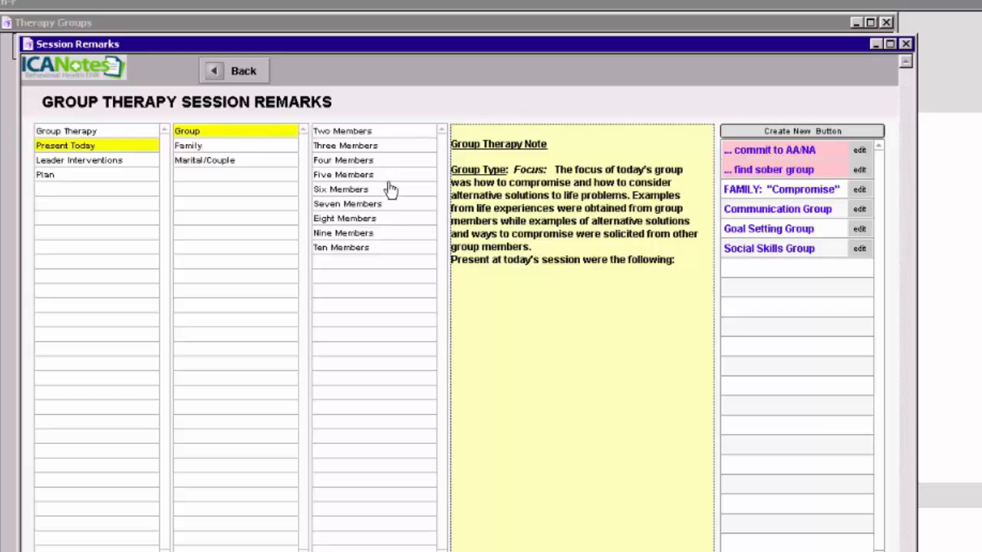
click(407, 253)
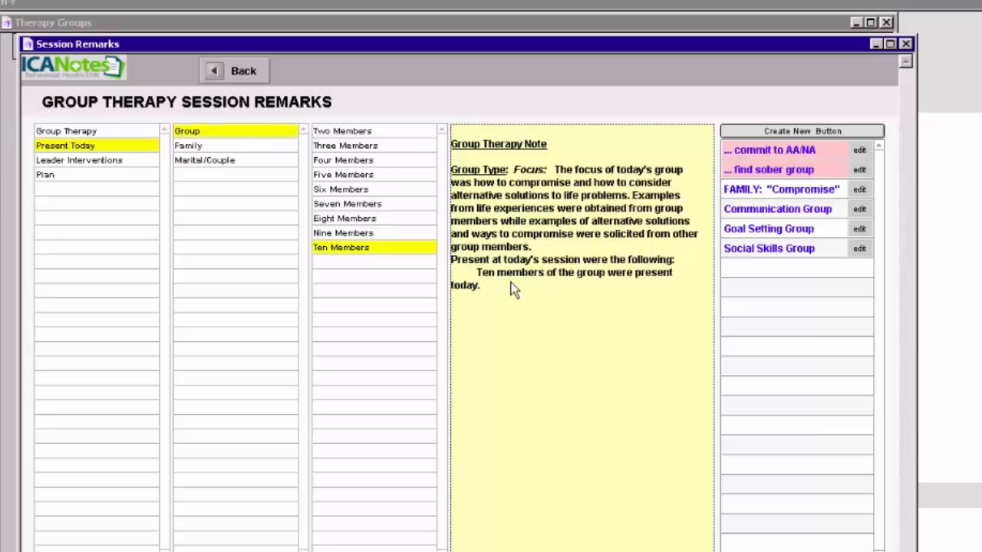
Step: Change the attendance statement in the group therapy note so that it reports 25 members present
click(483, 276)
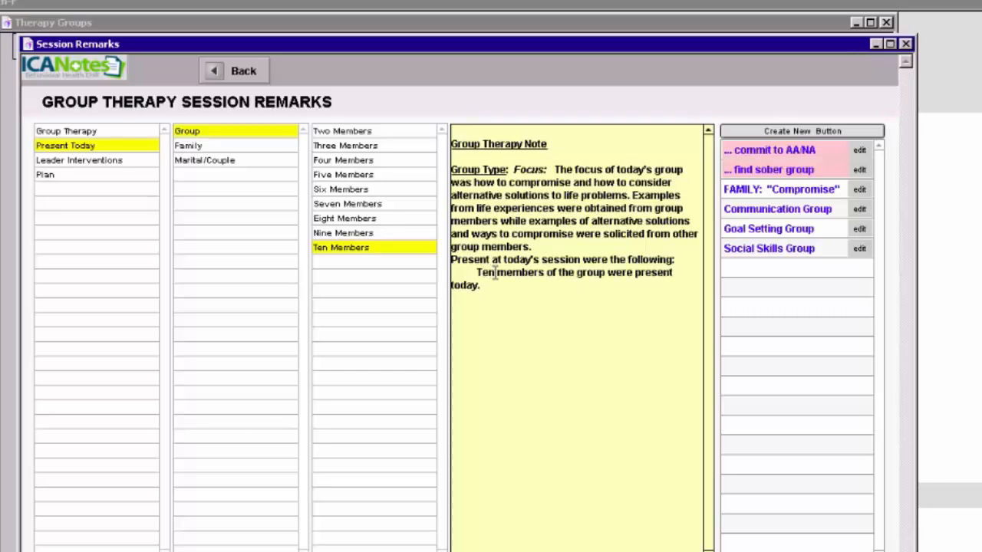
key(BackSpace)
key(BackSpace)
key(BackSpace)
key(BackSpace)
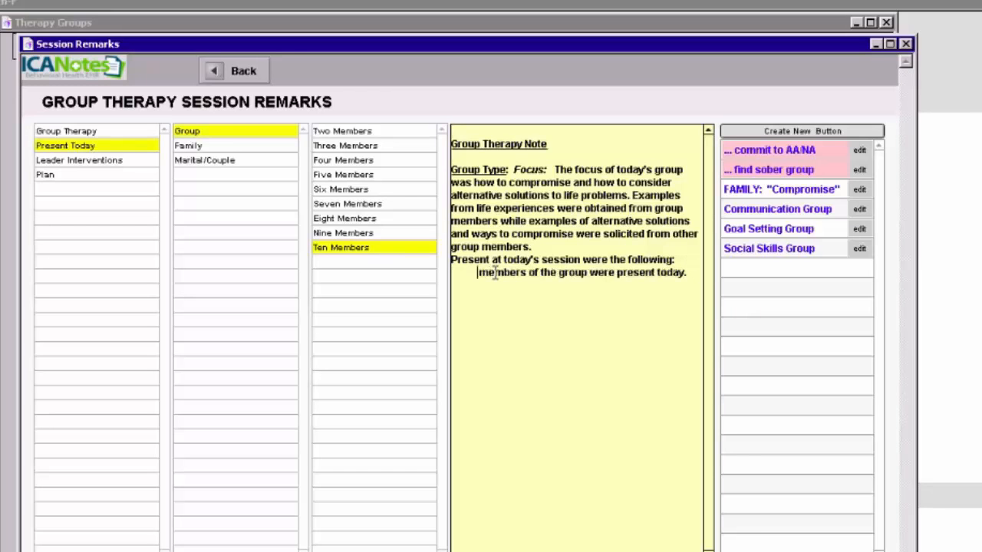
text(25)
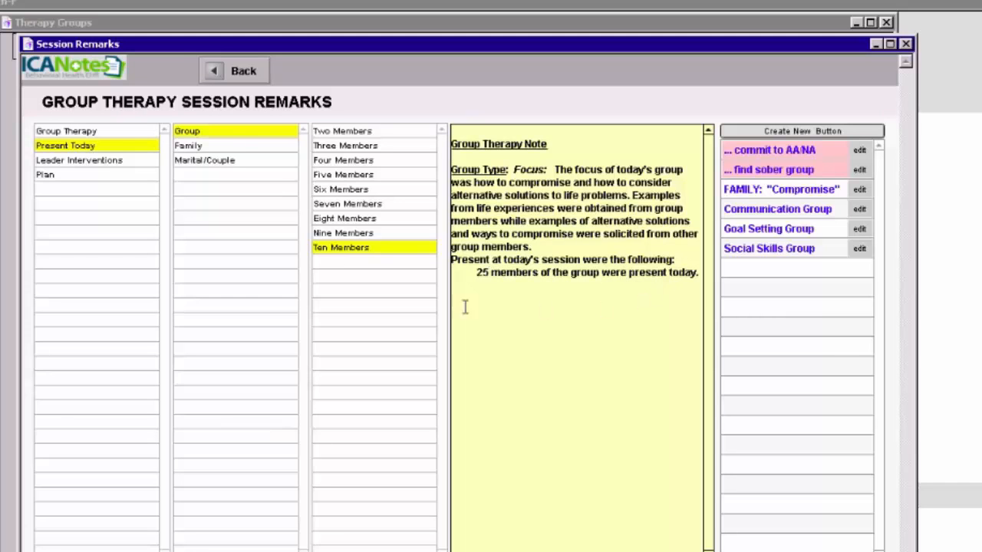
Step: Add the Leader Interventions section to the note and separate its heading from the attendance statement with a blank line
click(82, 164)
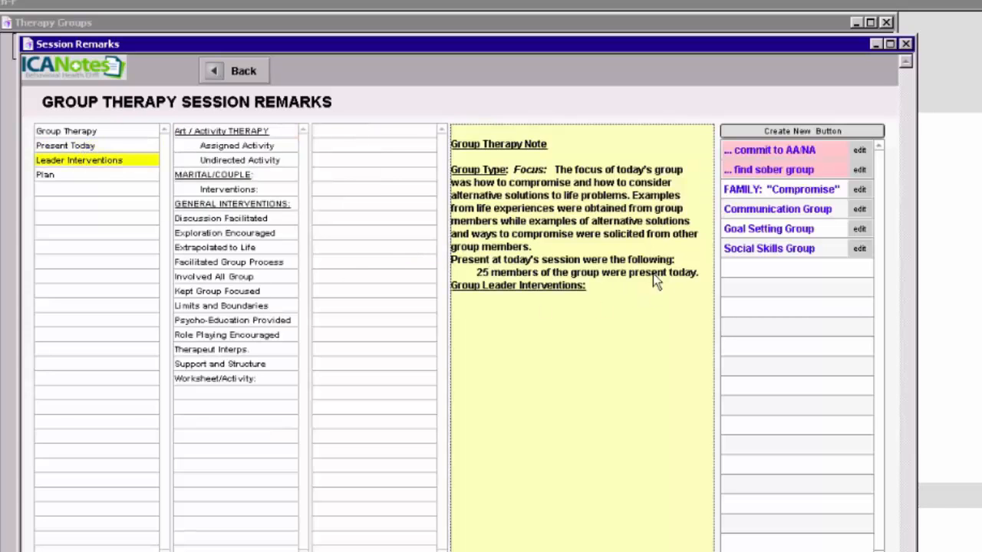
click(704, 273)
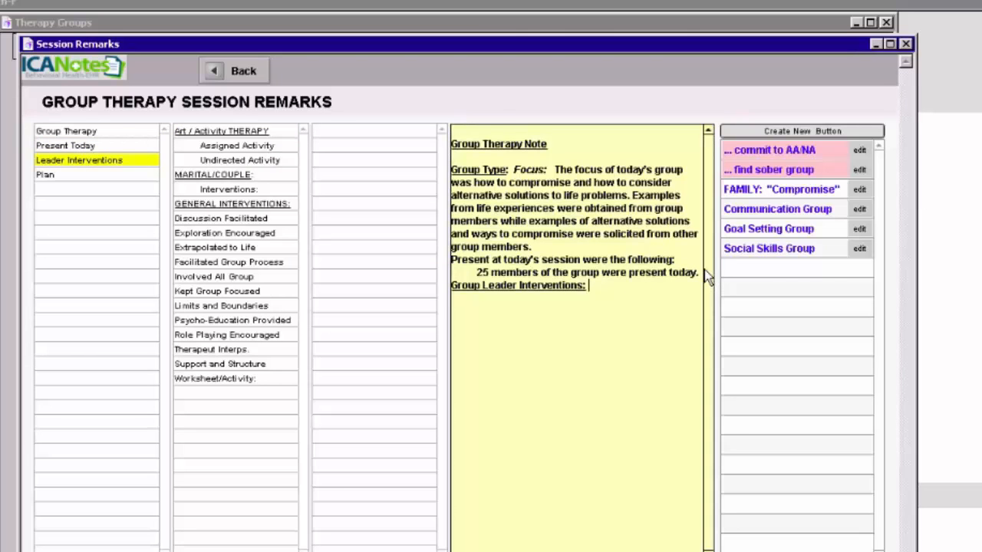
click(452, 285)
key(Return)
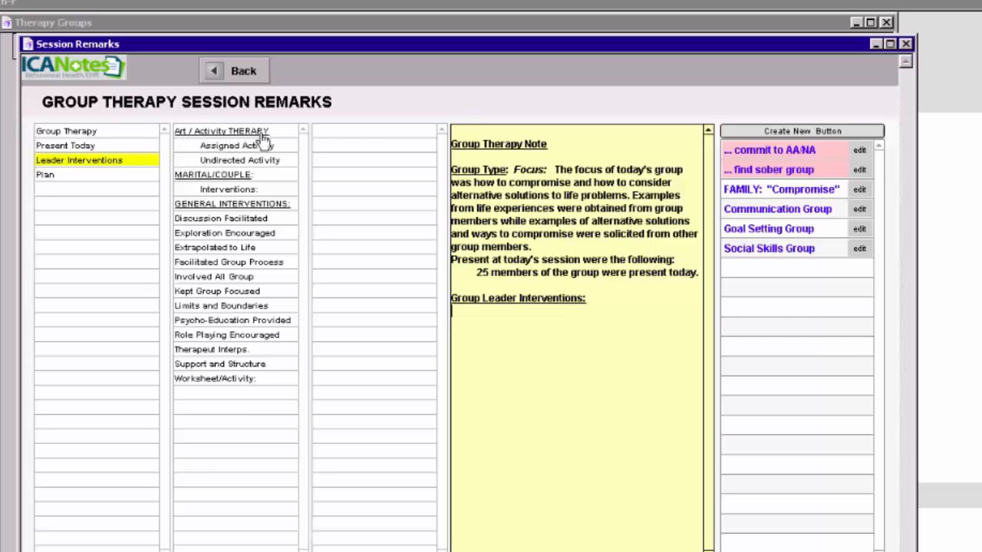
Step: Add the interventions Discussion Facilitated on frustration tolerance, Facilitated Group Process, Involved All Group, Kept Group Focused, and Limits and Boundaries
click(222, 220)
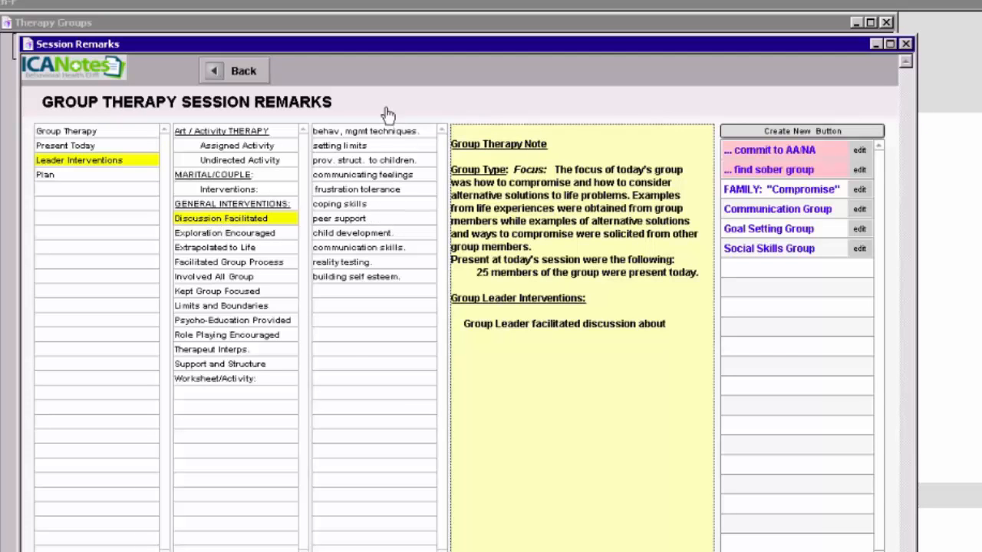
click(356, 193)
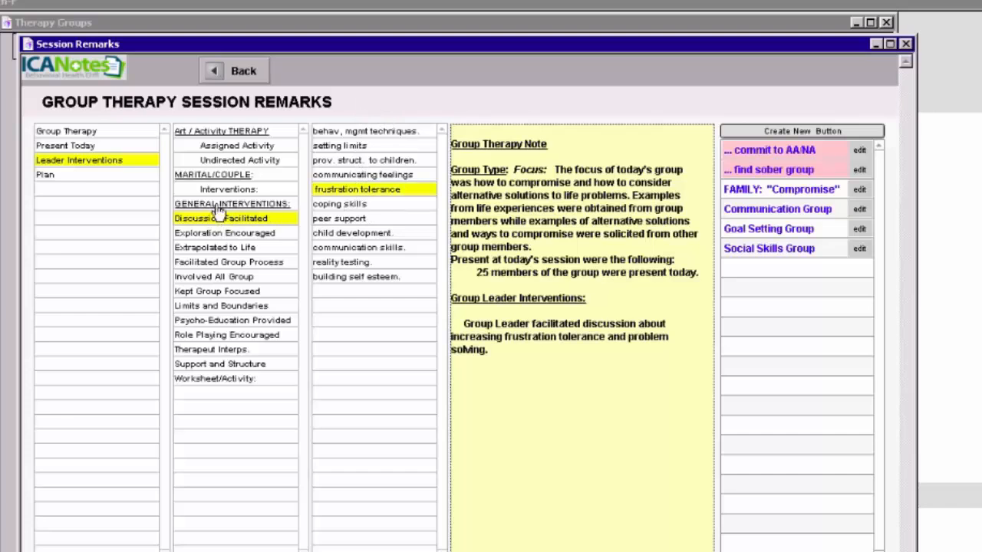
click(220, 263)
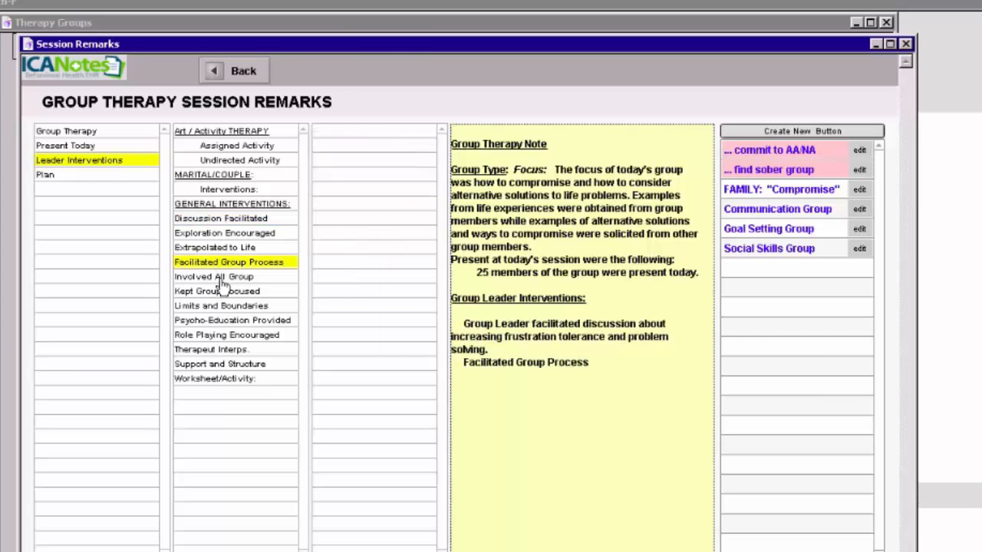
click(223, 281)
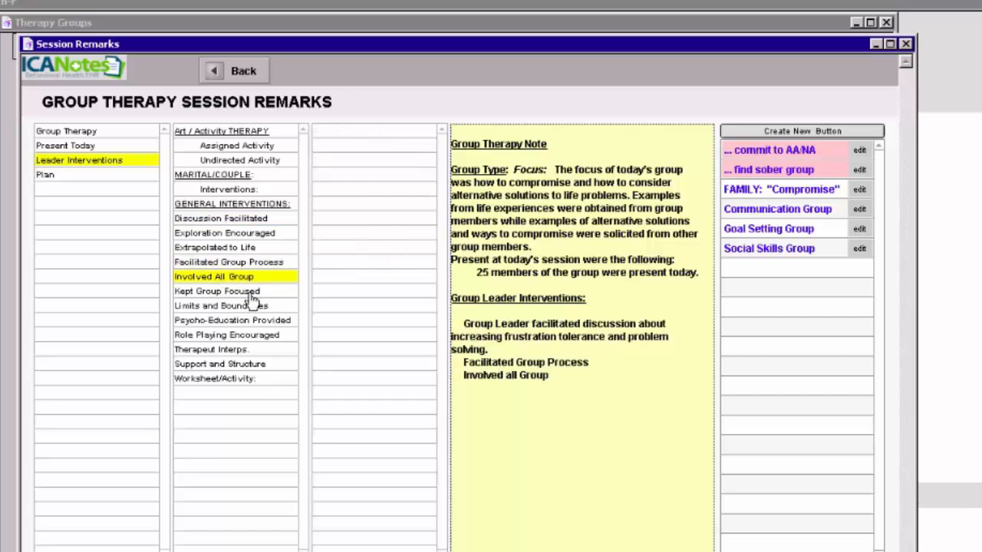
click(252, 293)
click(241, 307)
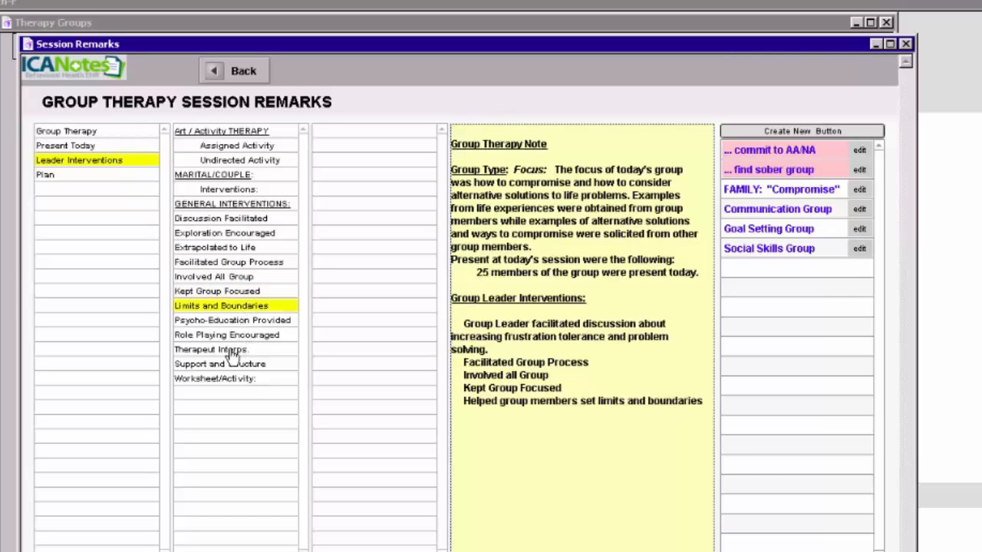
Step: Add the interventions Therapeut Interps., Support and Structure, and a Worksheet/Activity on insight/self awareness
click(239, 351)
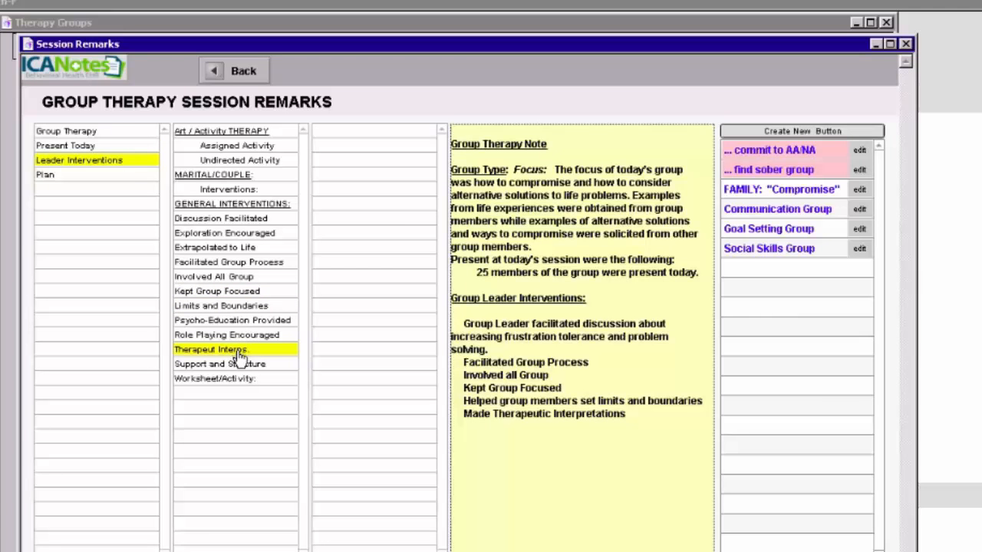
click(229, 365)
click(238, 381)
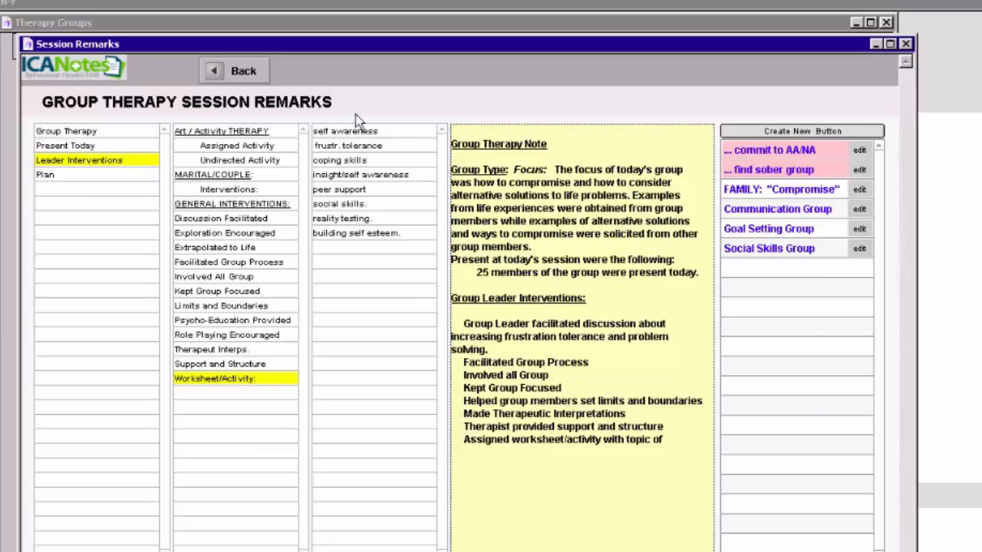
click(372, 176)
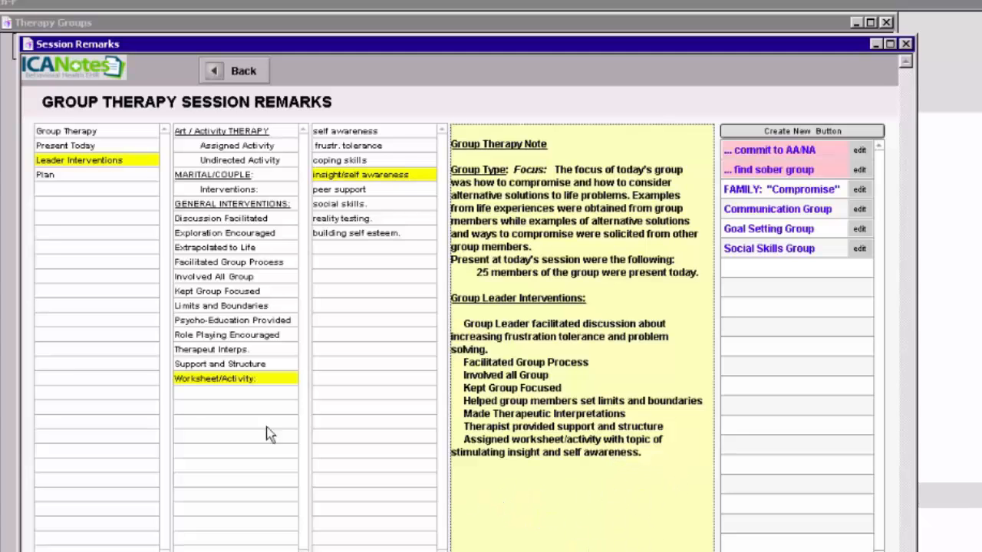
Step: Add a Plan section with Increase participation and return from the session remarks to the therapy groups
click(44, 176)
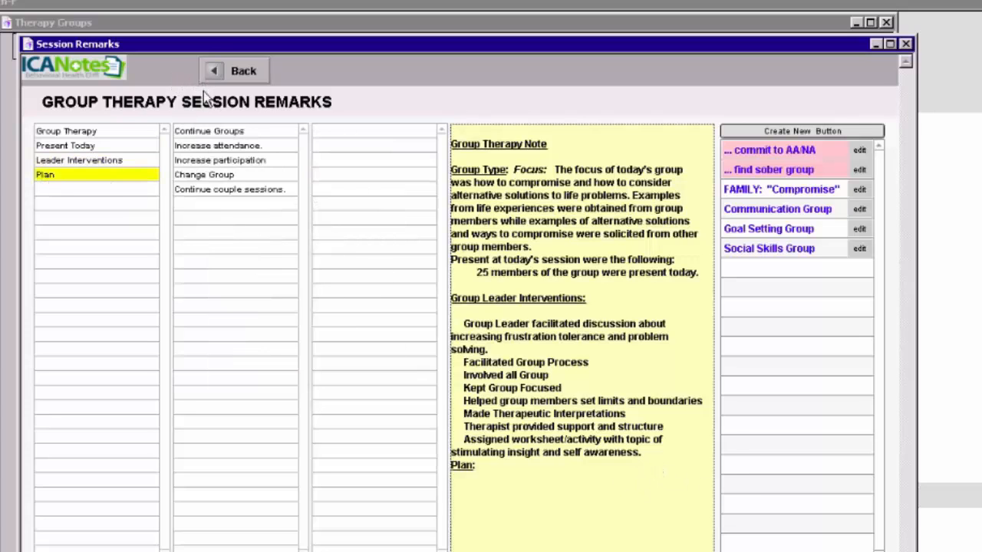
click(208, 163)
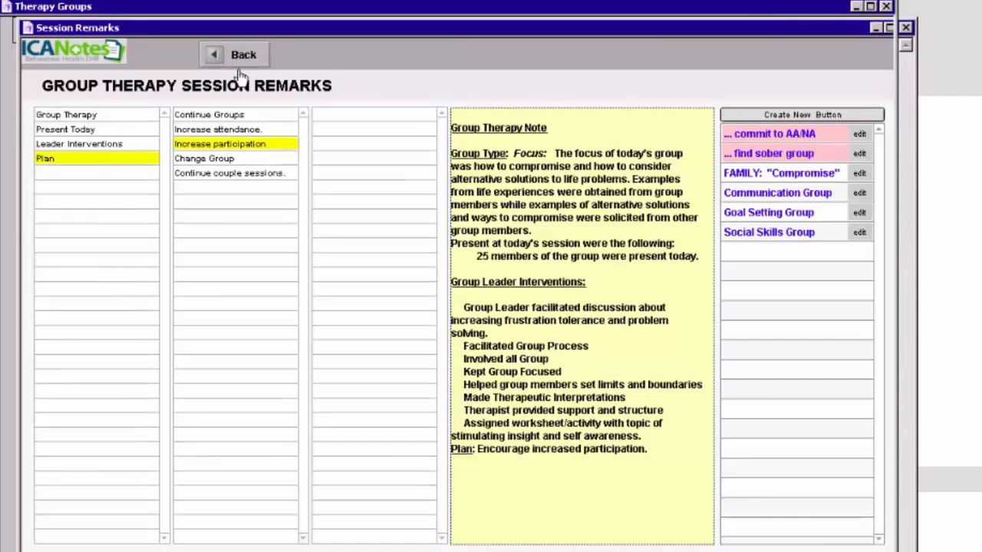
click(240, 74)
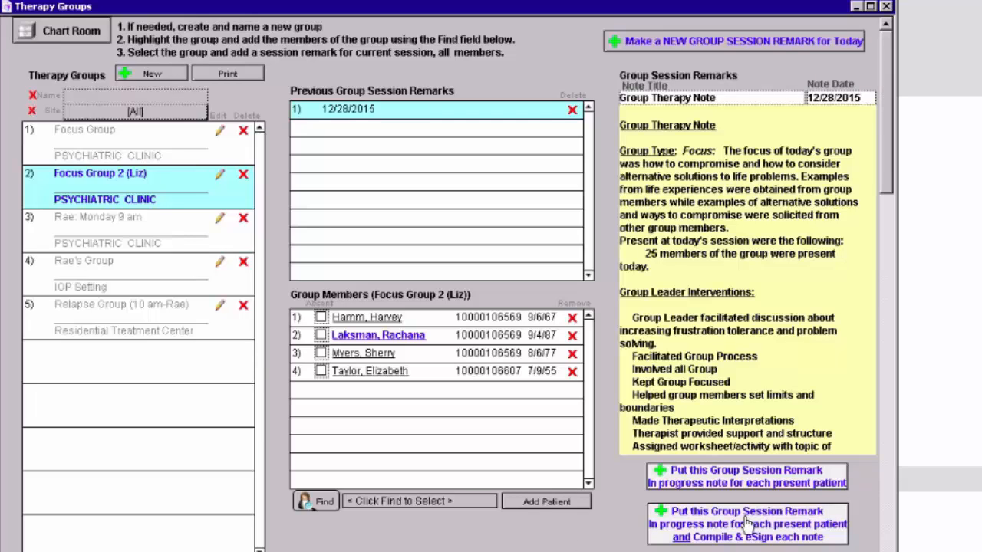
Step: Put the remark in each present patient's progress note, compiled and eSigned, with a 2-hour session starting at 12:00
click(748, 524)
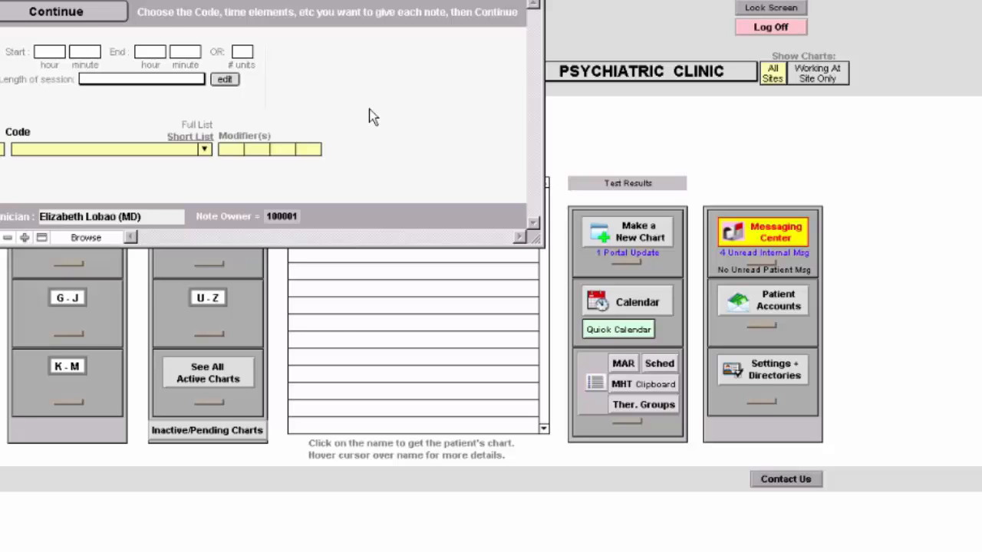
click(113, 84)
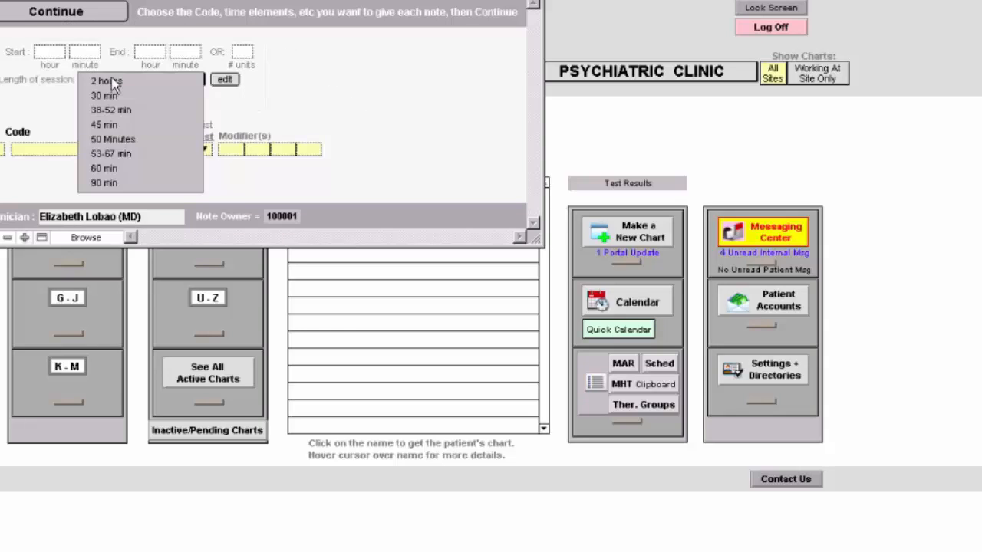
click(115, 82)
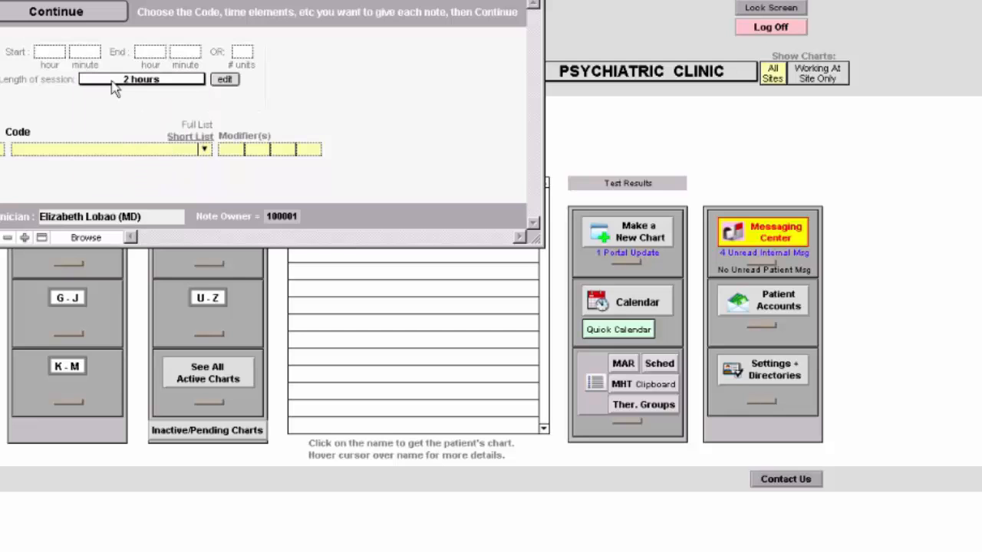
click(52, 52)
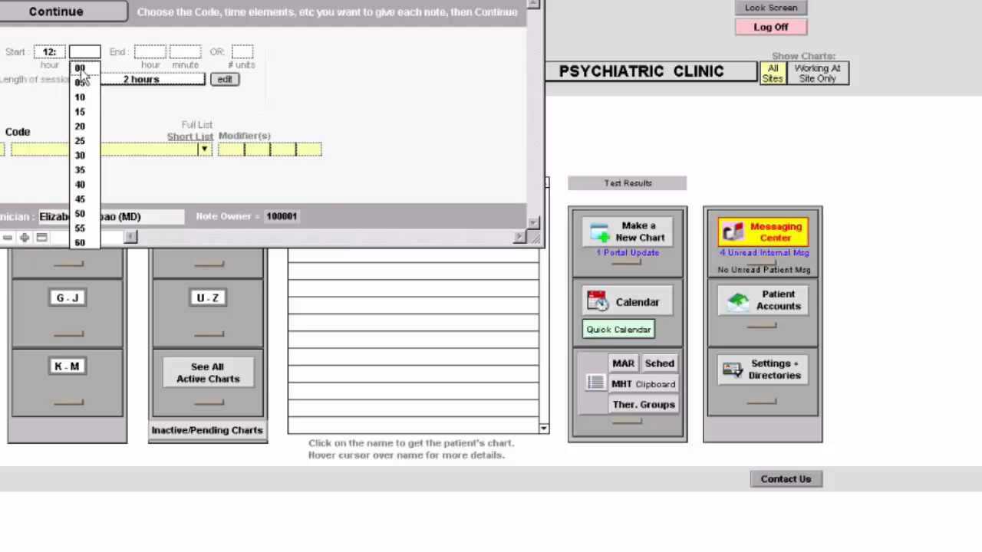
click(81, 69)
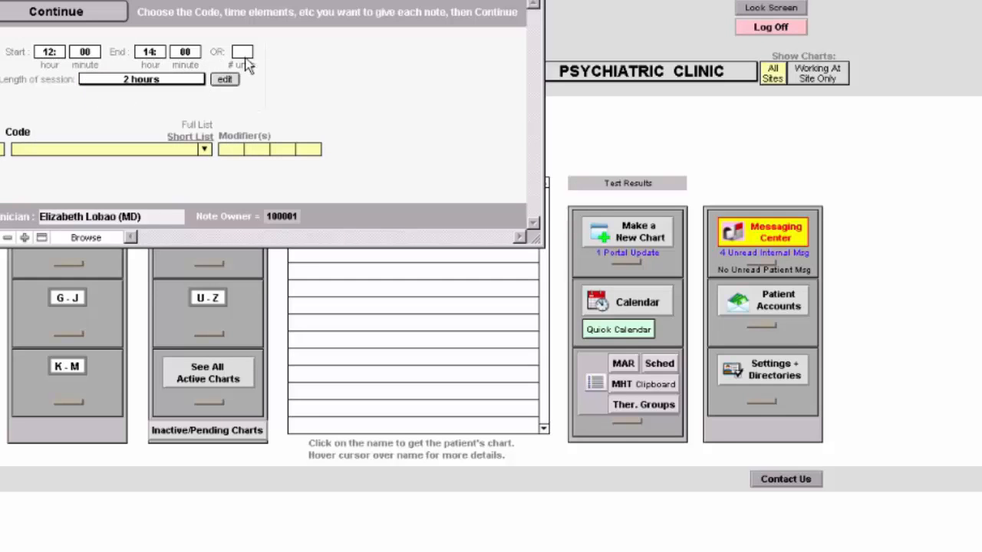
click(68, 19)
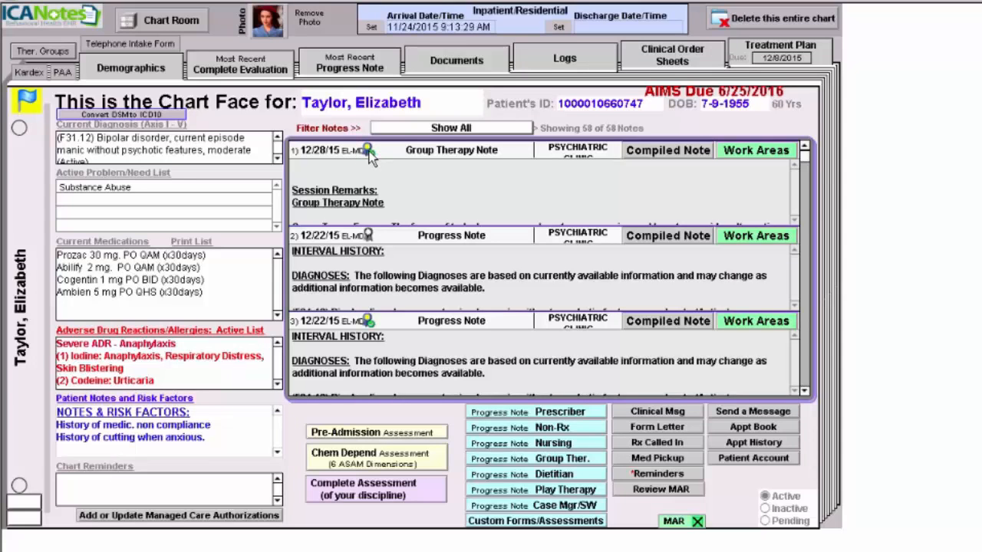
Step: Open the compiled 12/28/15 Group Therapy Note from the patient's chart face and review its contents through the session times and signature
click(707, 184)
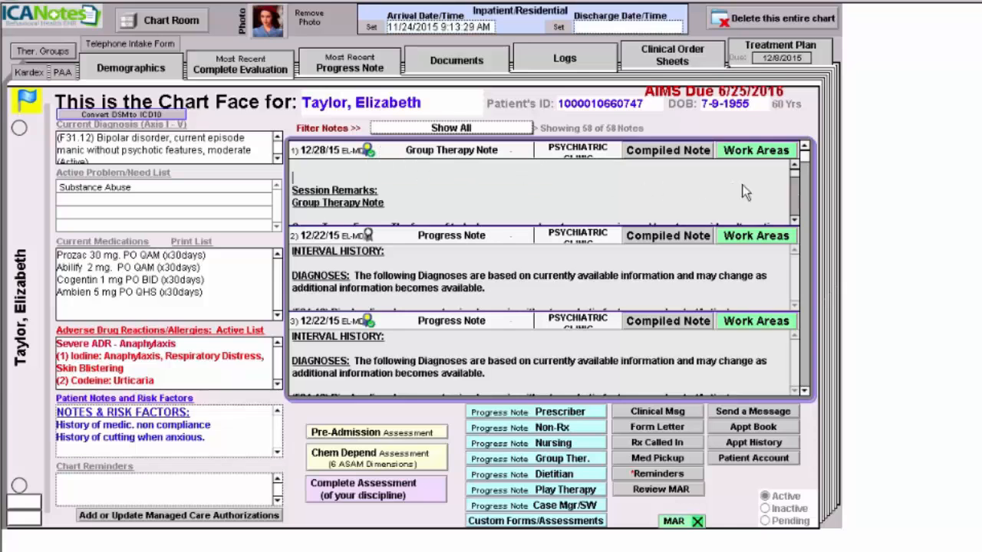
mouse_move(800, 180)
mouse_down()
mouse_move(799, 220)
mouse_move(801, 170)
mouse_up()
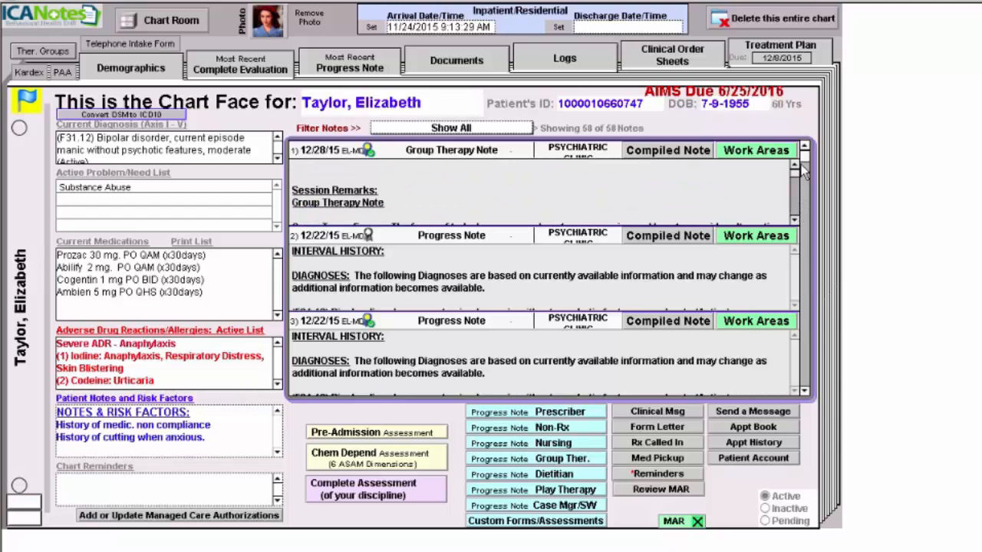
click(662, 154)
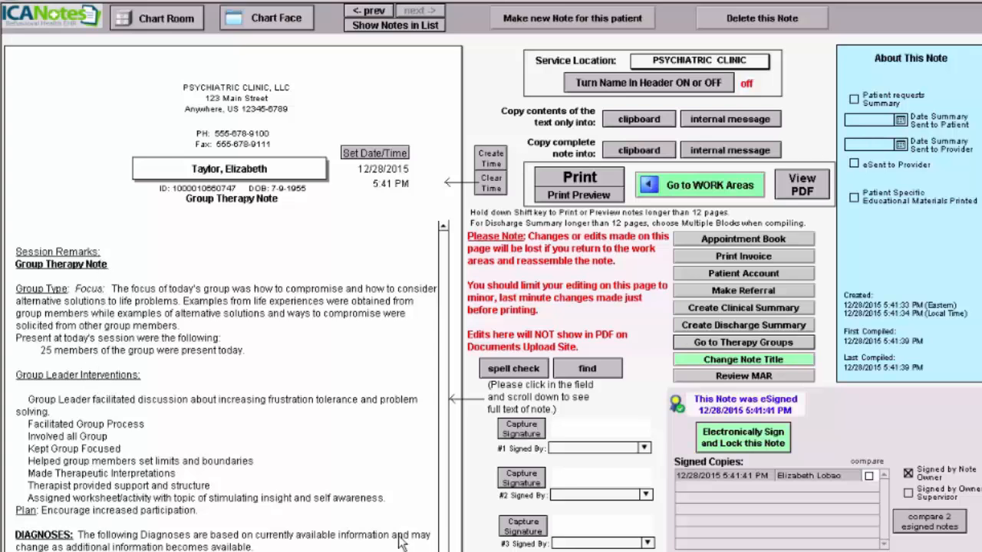
click(434, 326)
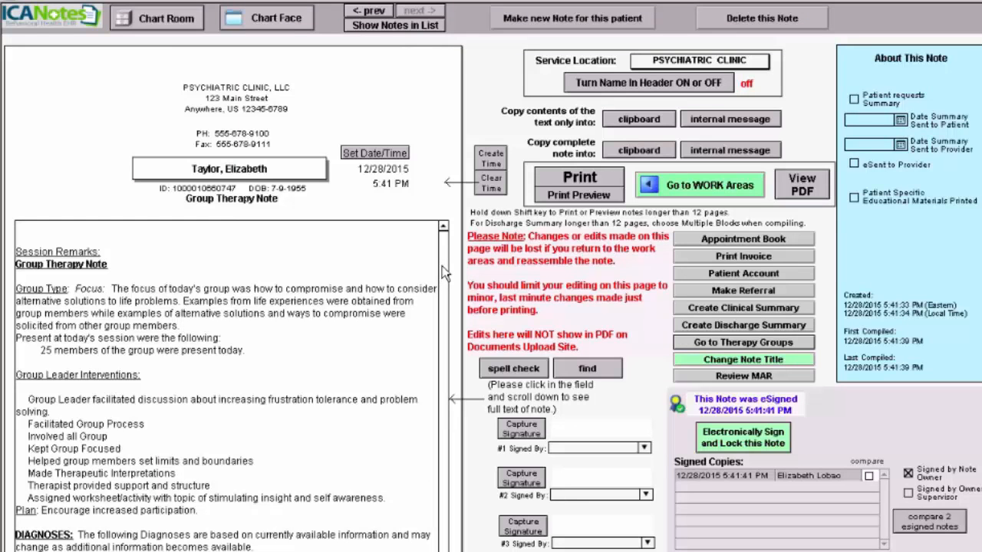
scroll(445, 280, down, 5)
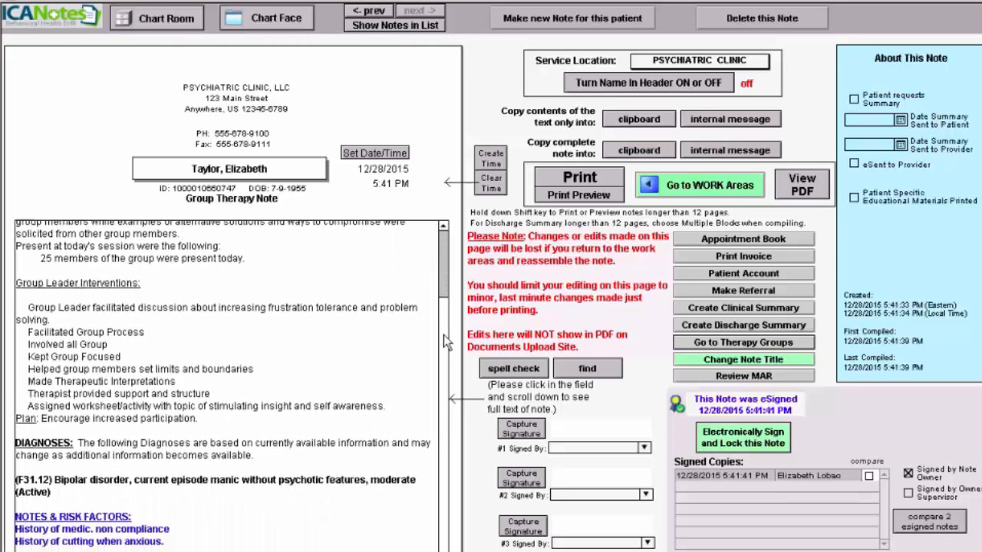
scroll(445, 356, down, 2)
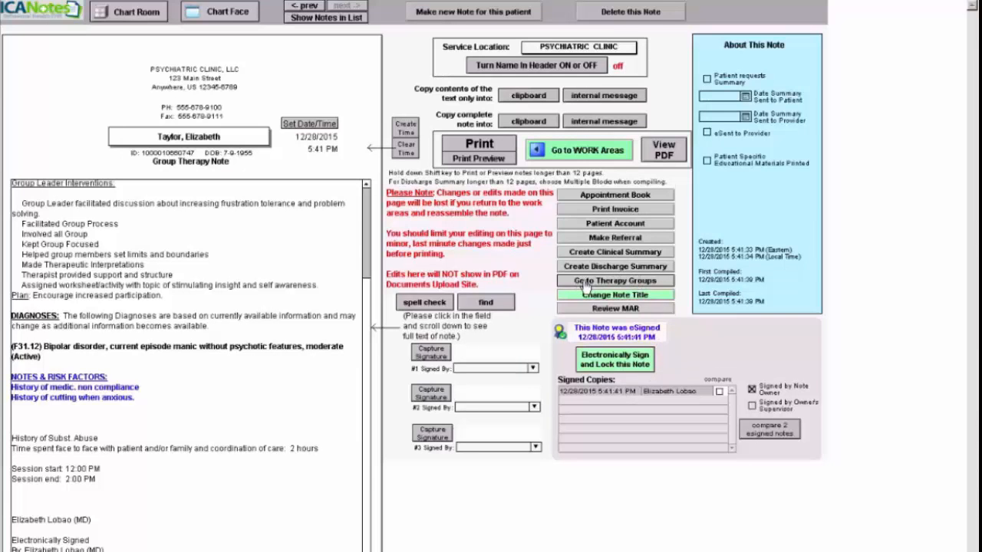
Step: Go to the therapy groups from the compiled note and select Focus Group 2 to list its members
click(611, 282)
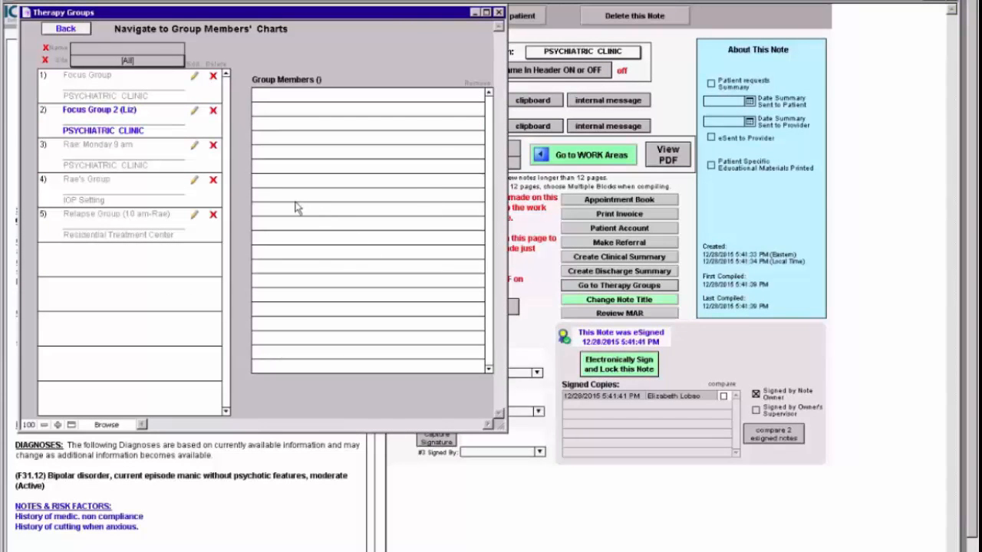
click(103, 115)
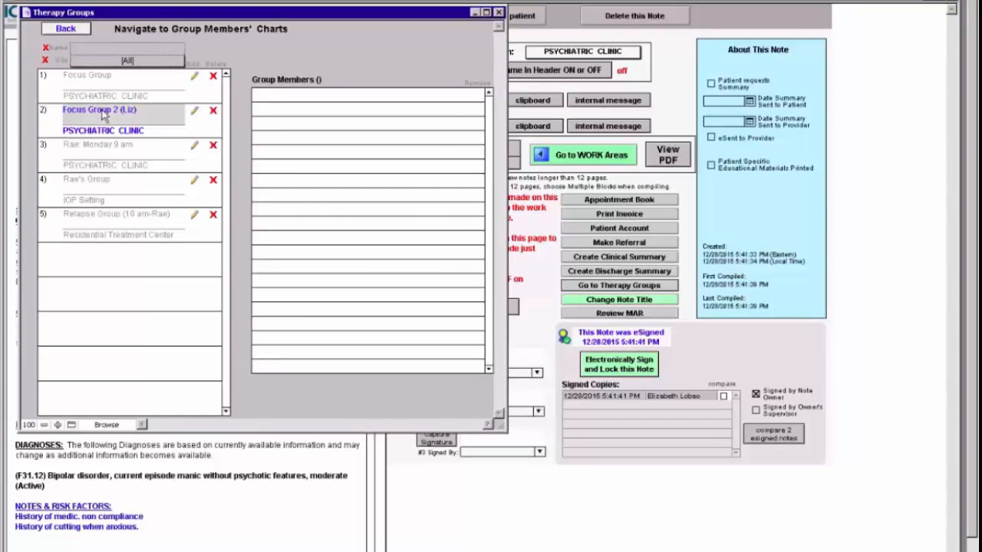